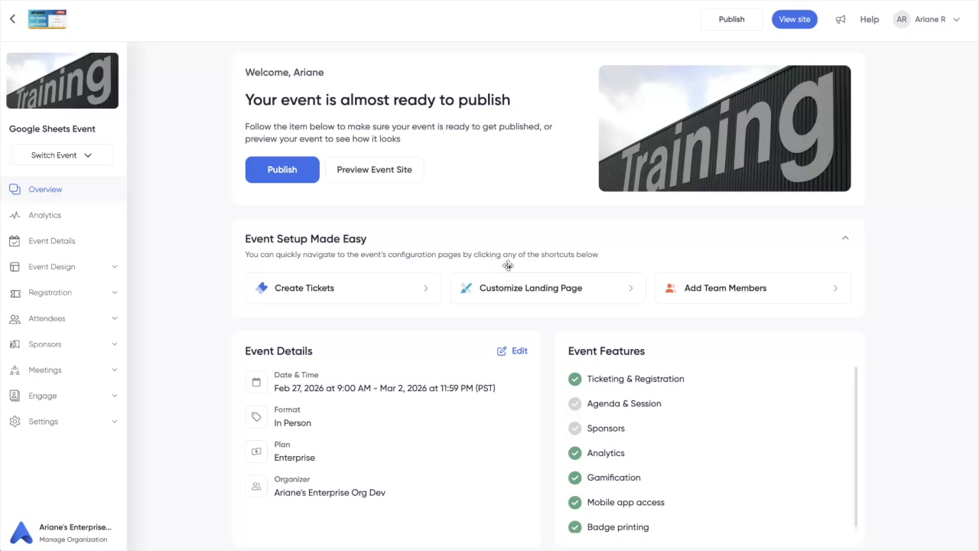
- Go from the event overview to the enterprise-wide Events dashboard via Manage Organization and My Enterprise
click(55, 539)
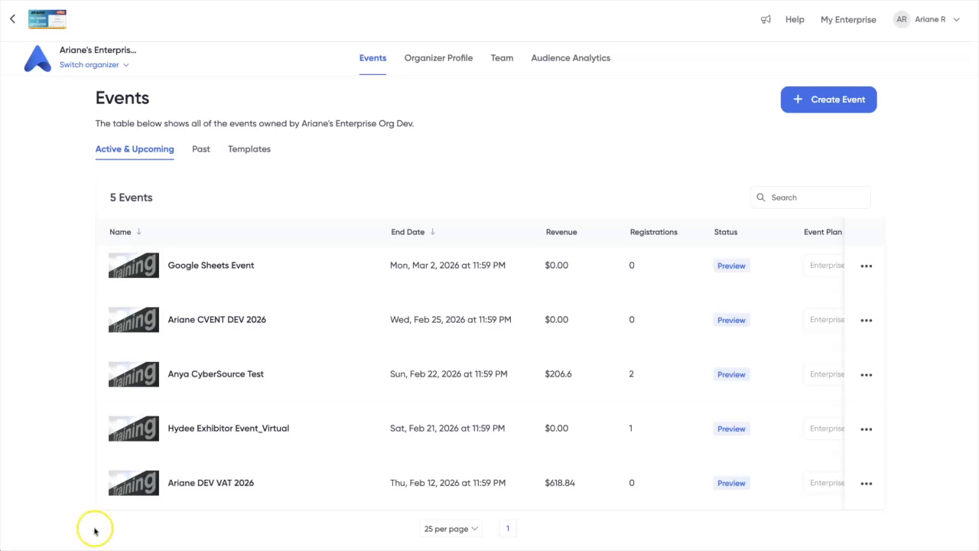
click(850, 22)
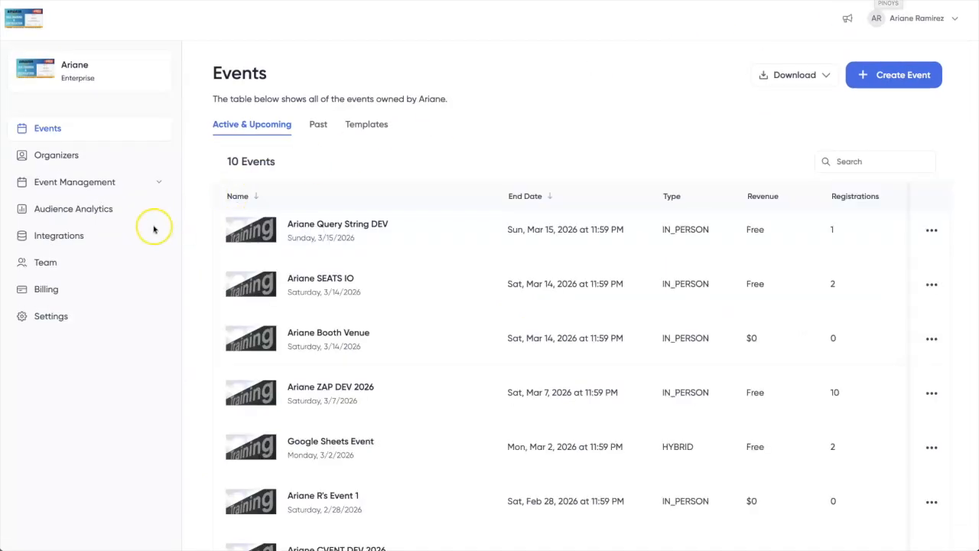
- On the Integrations page, start connecting the Google Sheet card and select the prefilled authentication name
click(77, 236)
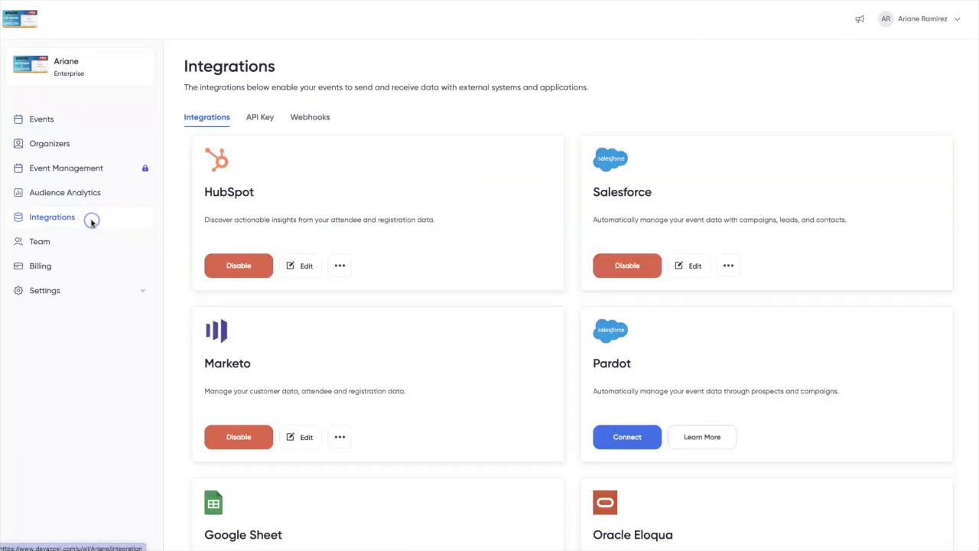
scroll(408, 294, down, 2)
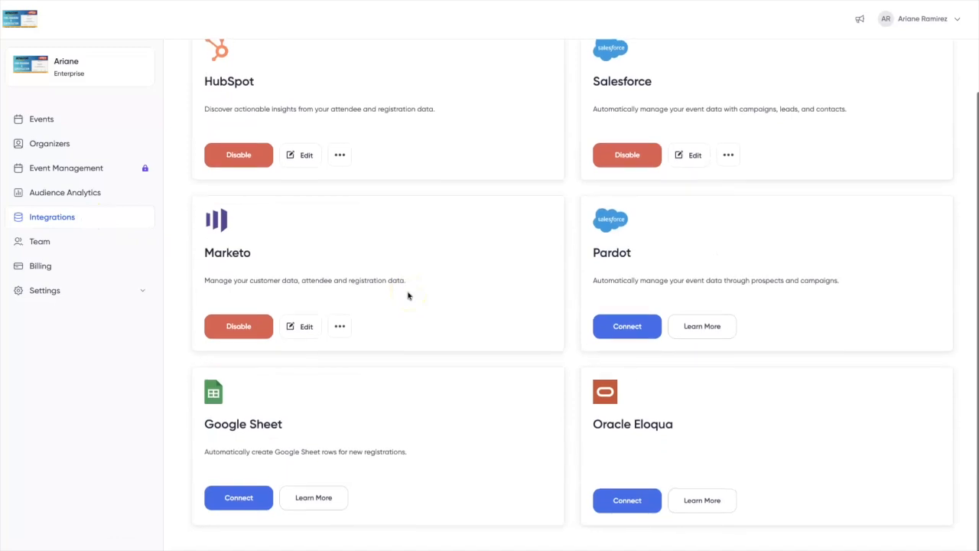
click(222, 506)
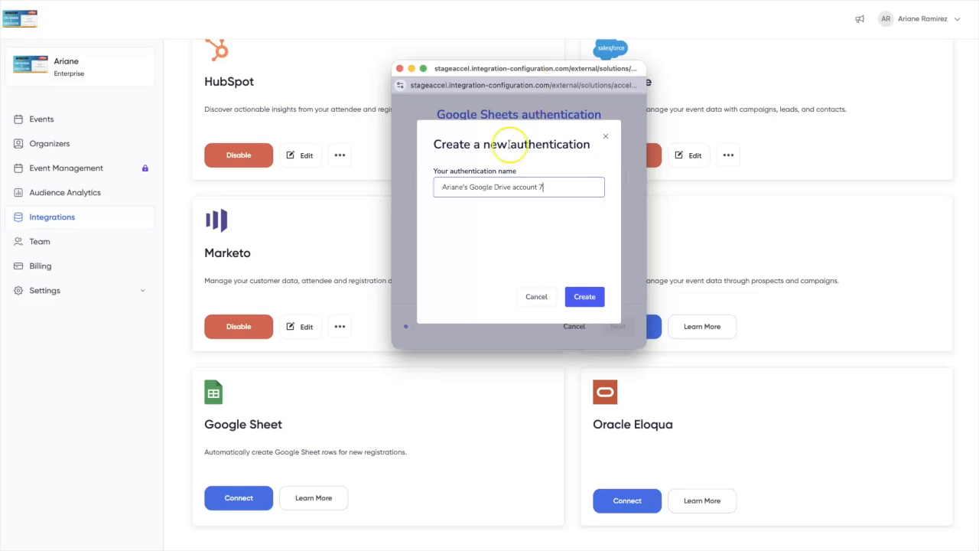
triple_click(535, 185)
- Name the authentication after the user's Google account, create it, and choose the first Google account
text(Ariane Ramirez Go Google Account)
click(576, 296)
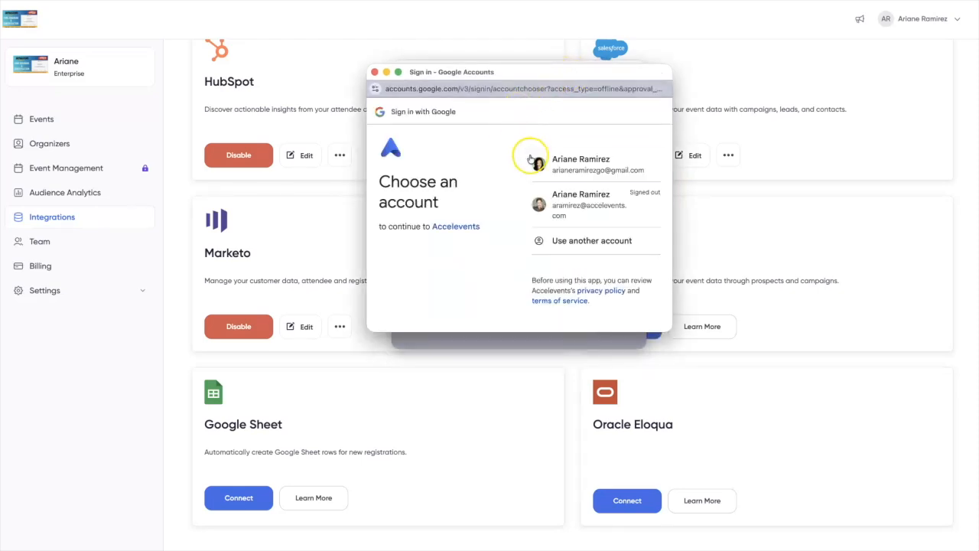
click(576, 175)
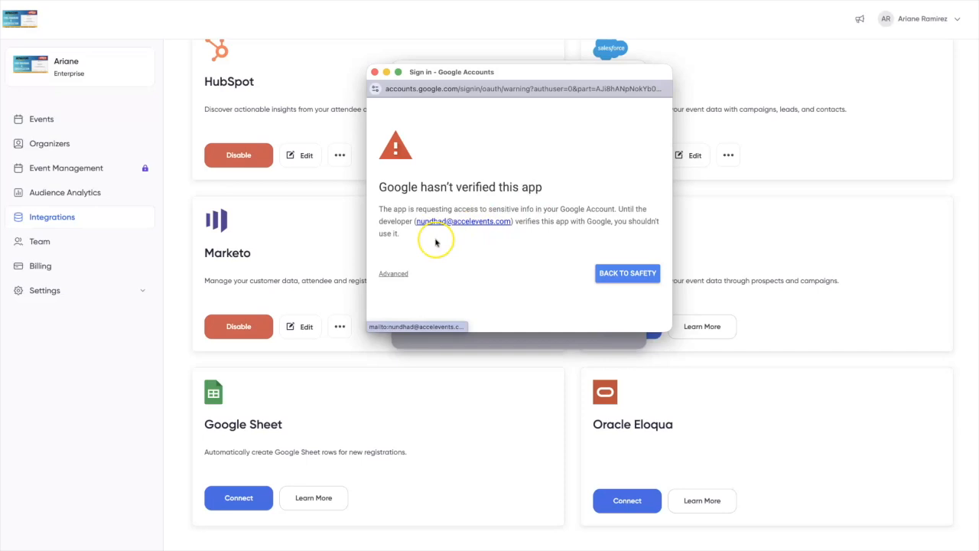
- Proceed past the unverified-app warning to Accelevents and enlarge the popup to show the consent page
click(394, 274)
scroll(516, 312, down, 2)
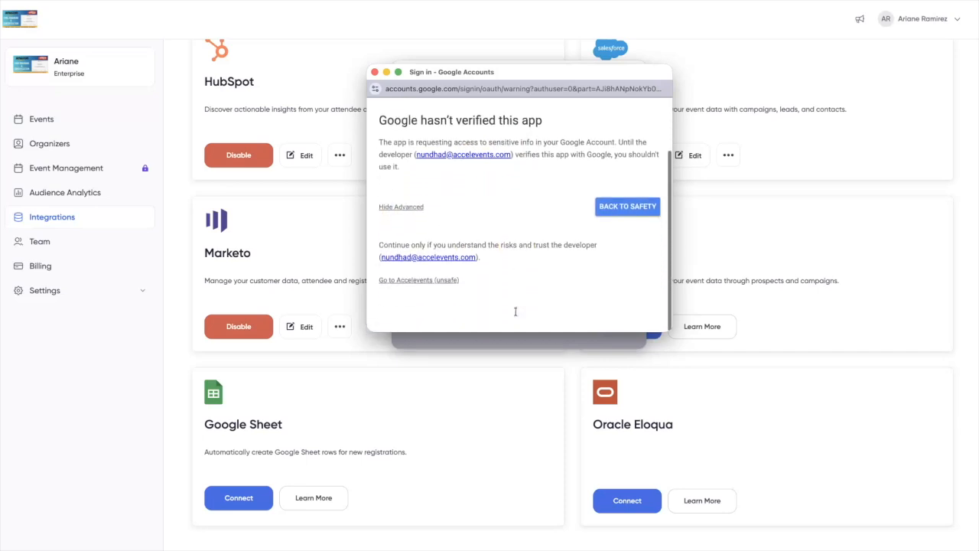
click(425, 286)
drag(671, 330, 808, 450)
drag(367, 449, 227, 516)
drag(490, 71, 489, 12)
drag(464, 458, 464, 550)
drag(513, 11, 502, 6)
drag(797, 544, 831, 547)
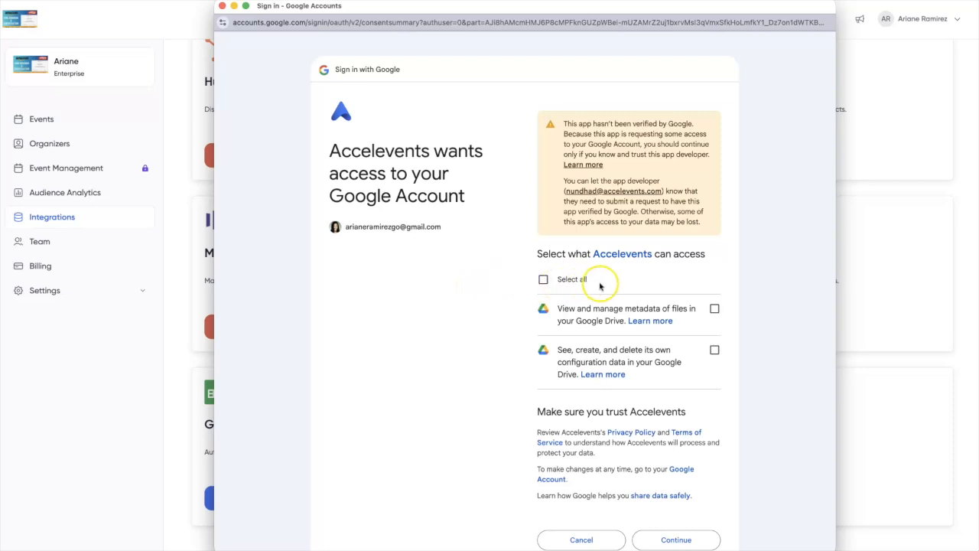
- Review both Learn more notes, then tick the Drive file metadata and configuration data permissions
click(649, 322)
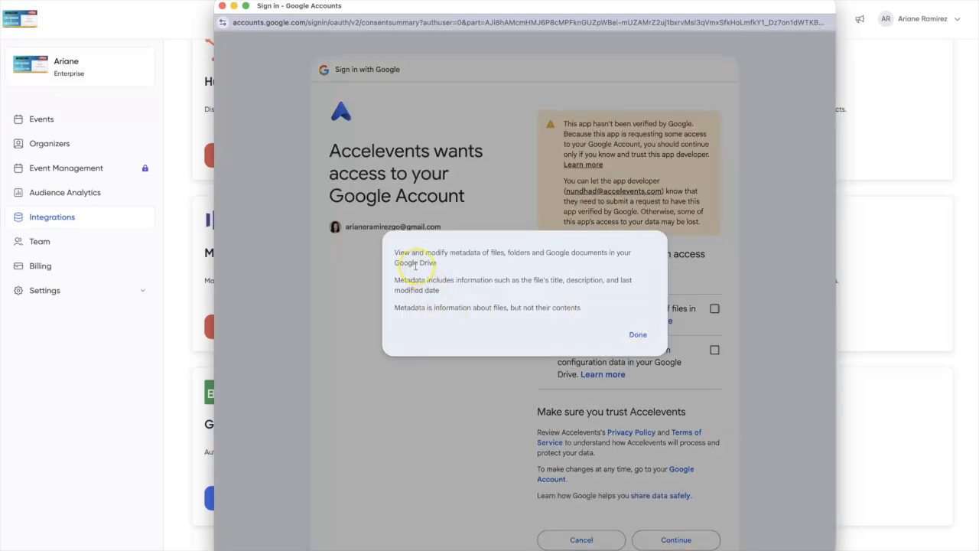
click(639, 336)
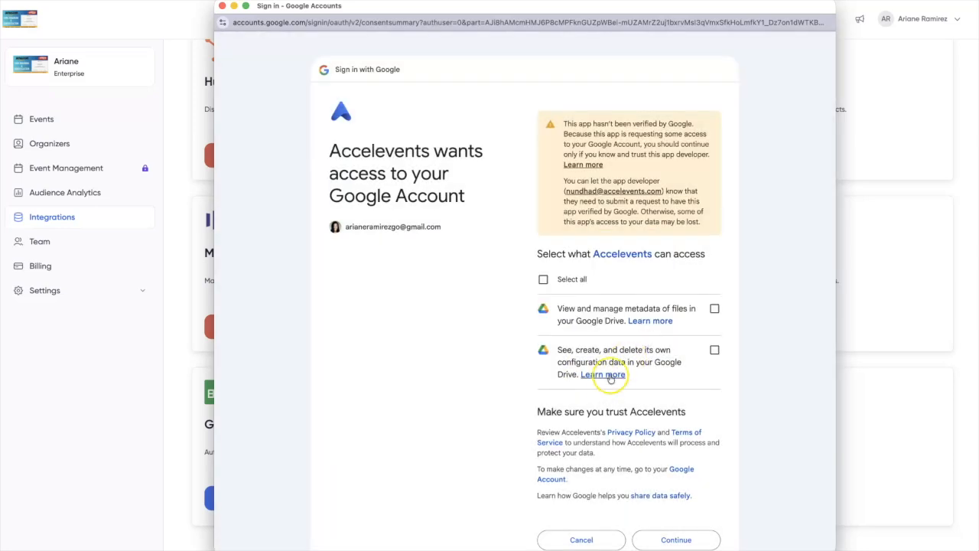
click(603, 377)
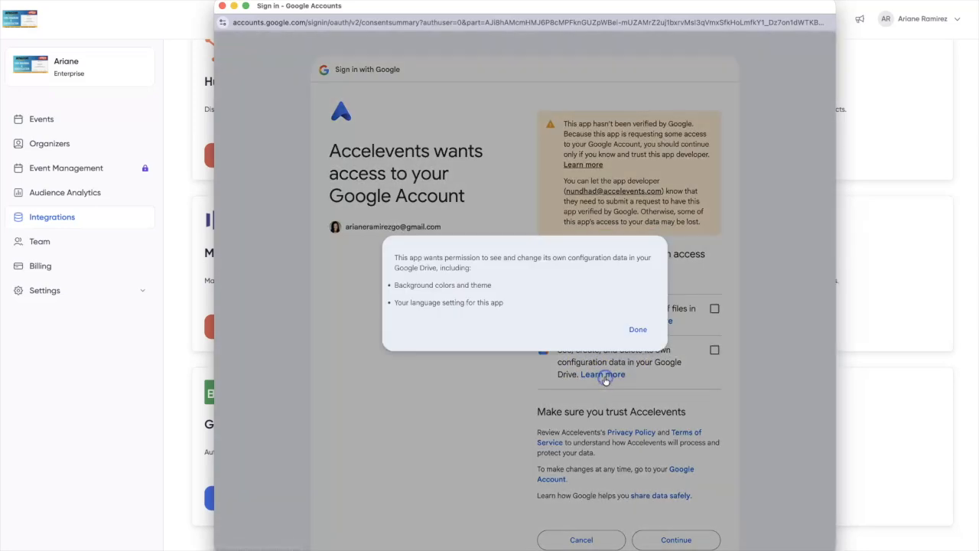
click(634, 336)
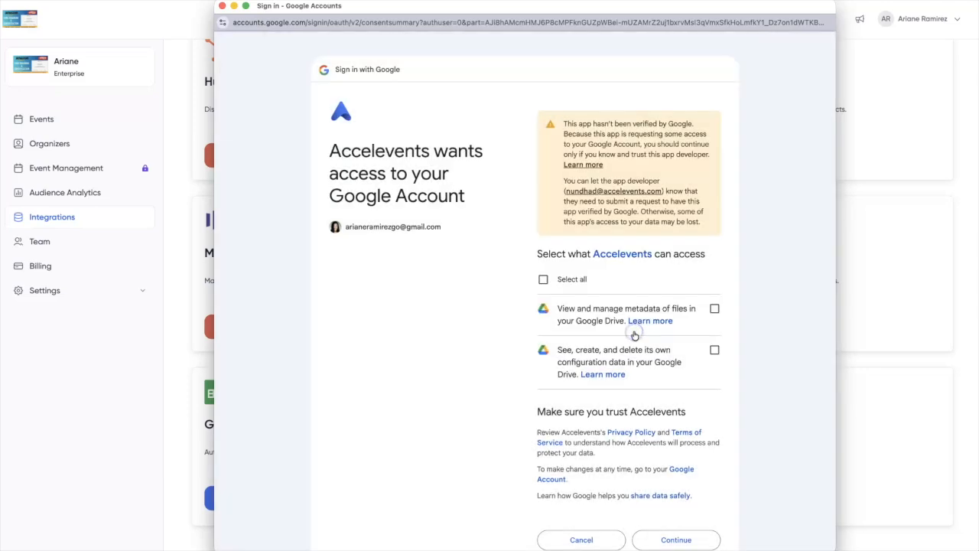
click(713, 308)
click(715, 351)
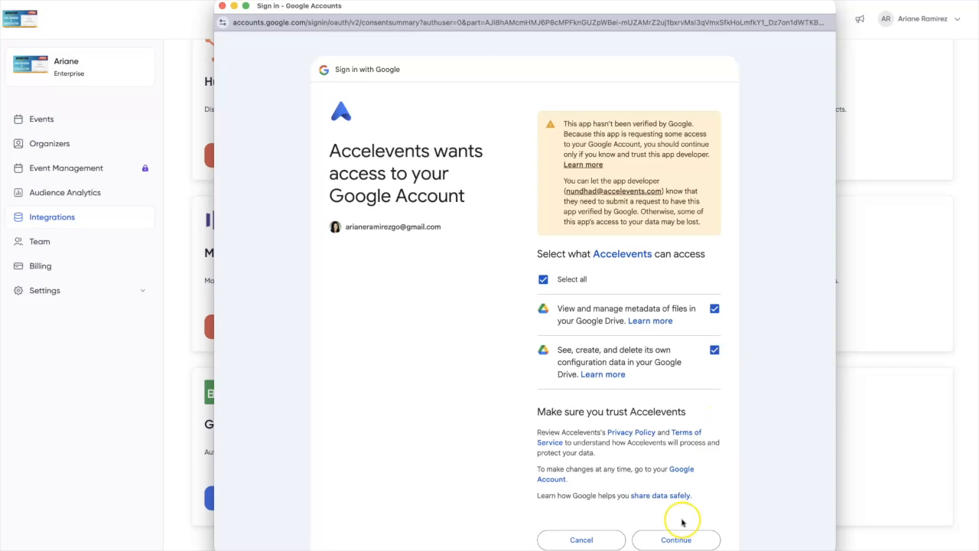
- Confirm the granted Drive permissions, dismiss the success notice, and move to the next step
click(678, 539)
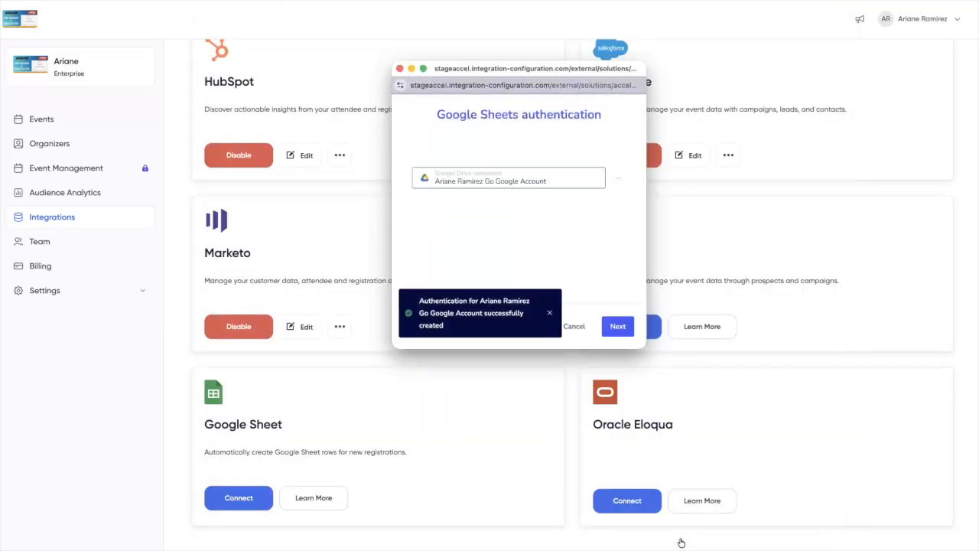
click(550, 312)
click(617, 326)
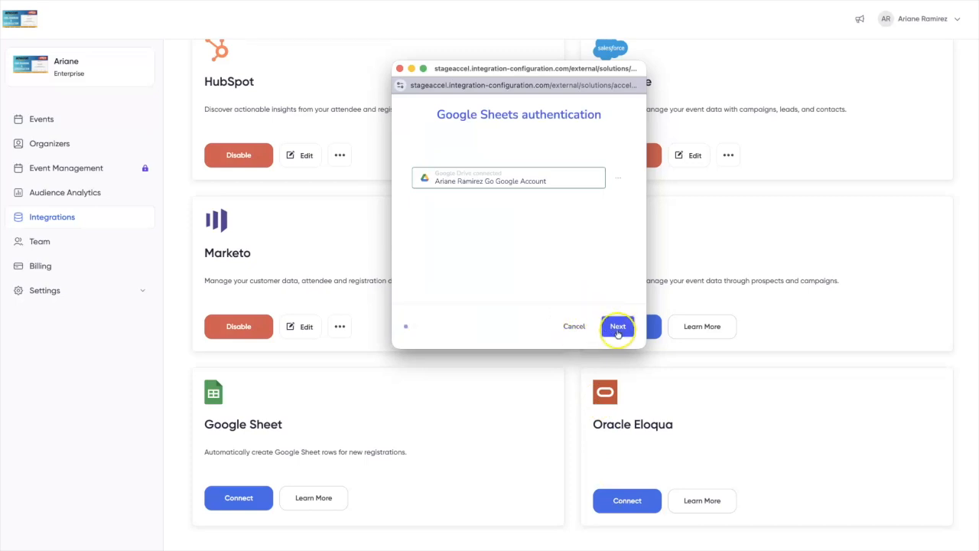
- Create a second authentication named with 'Google Sheets Account' and sign in with the first Google account
drag(551, 187, 428, 187)
text(A)
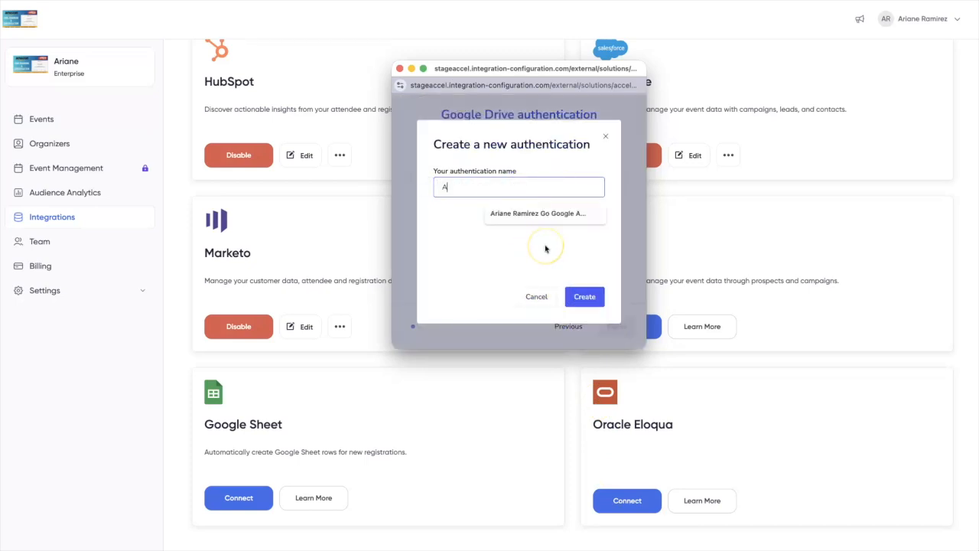
text(riane Ramirez Goo)
key(BackSpace)
text(Google Sh)
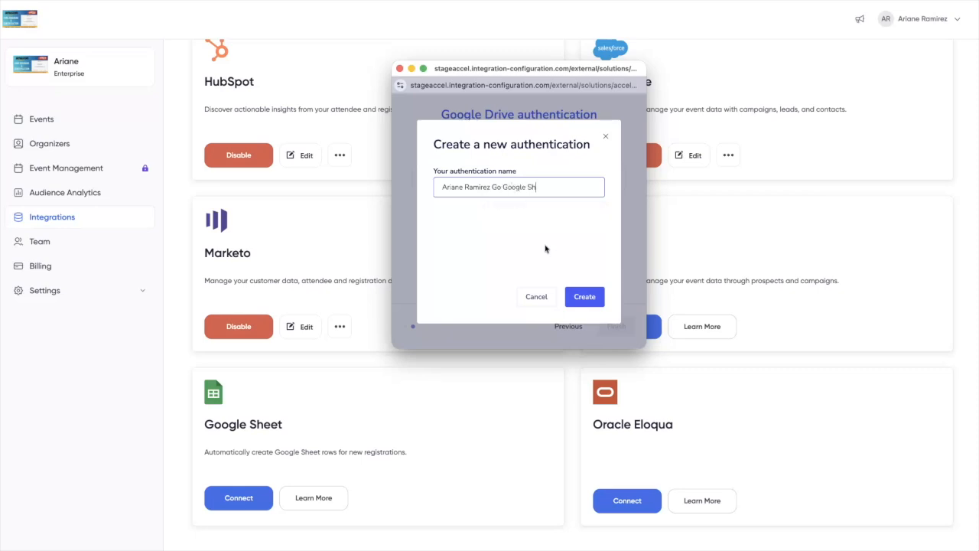
text(eets Account)
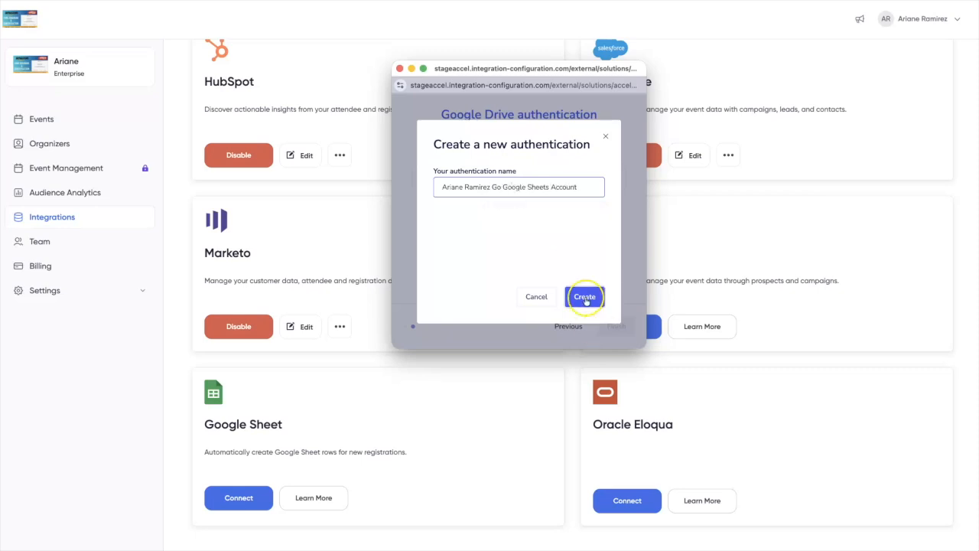
click(585, 296)
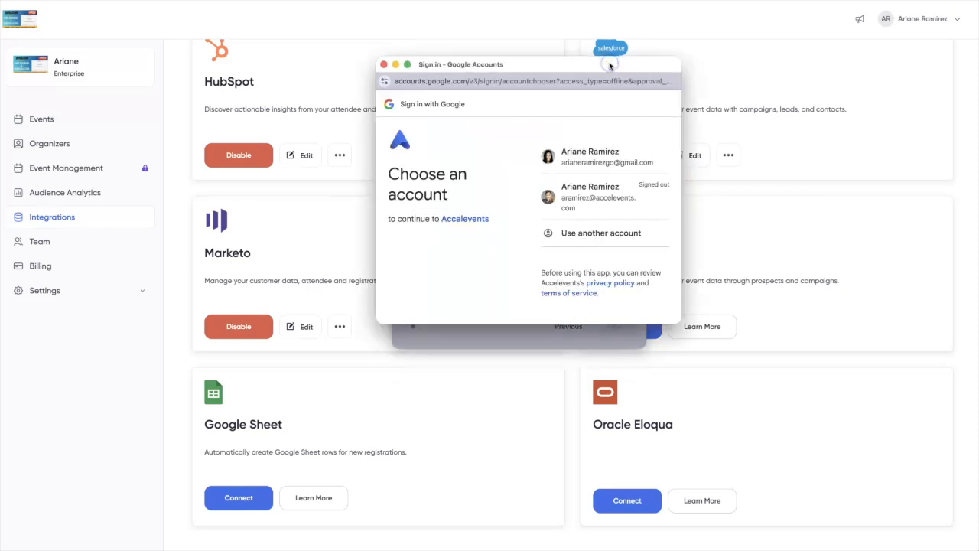
click(578, 165)
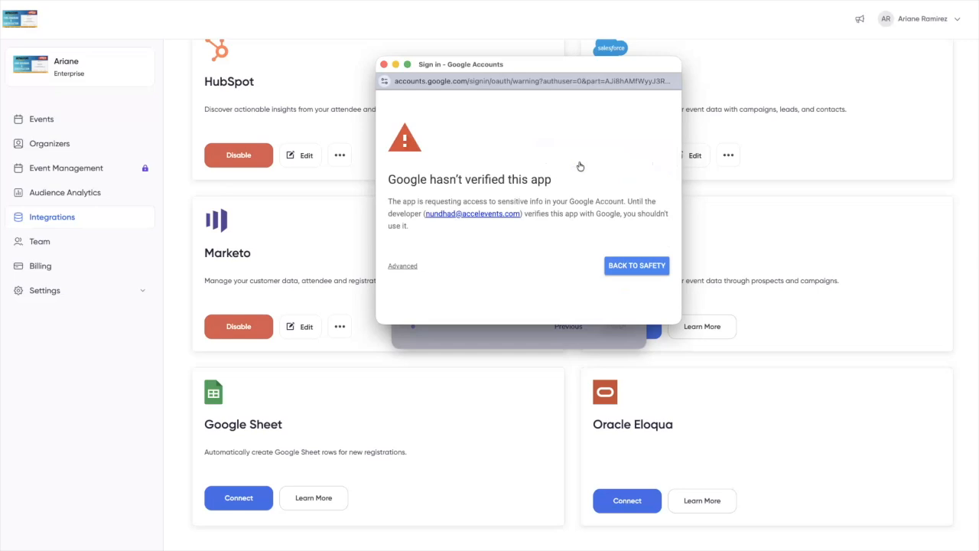
- Continue past the unverified-app warning and resize the popup until Cancel and Continue are visible
click(405, 268)
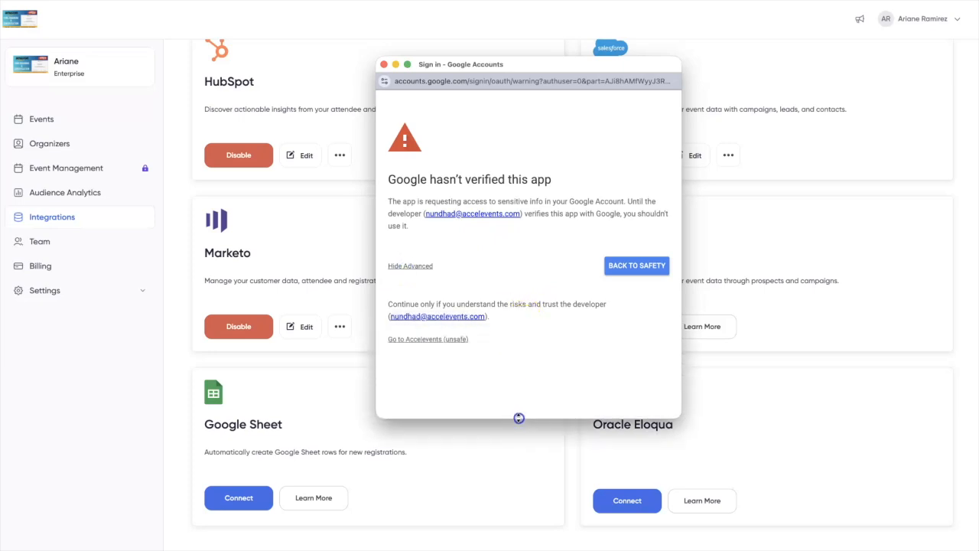
click(423, 340)
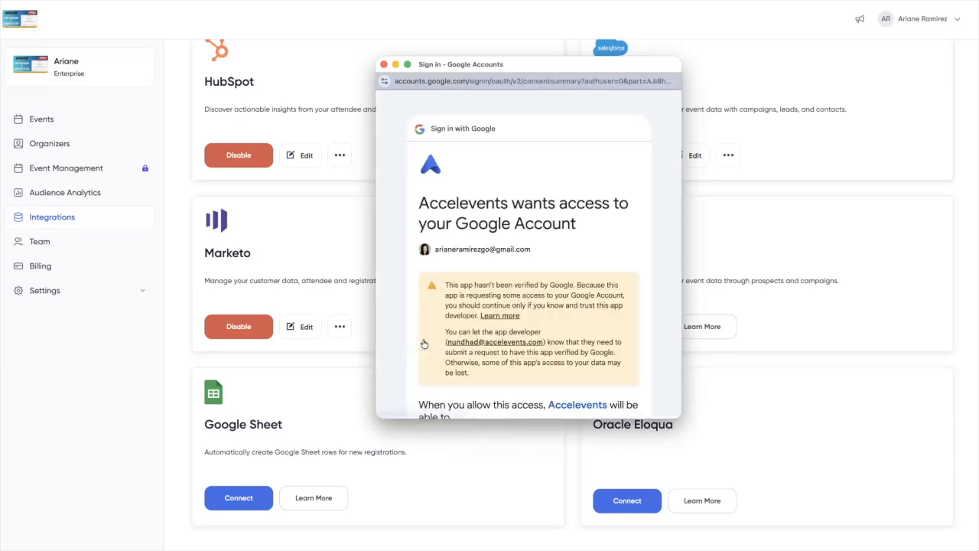
drag(671, 416, 675, 495)
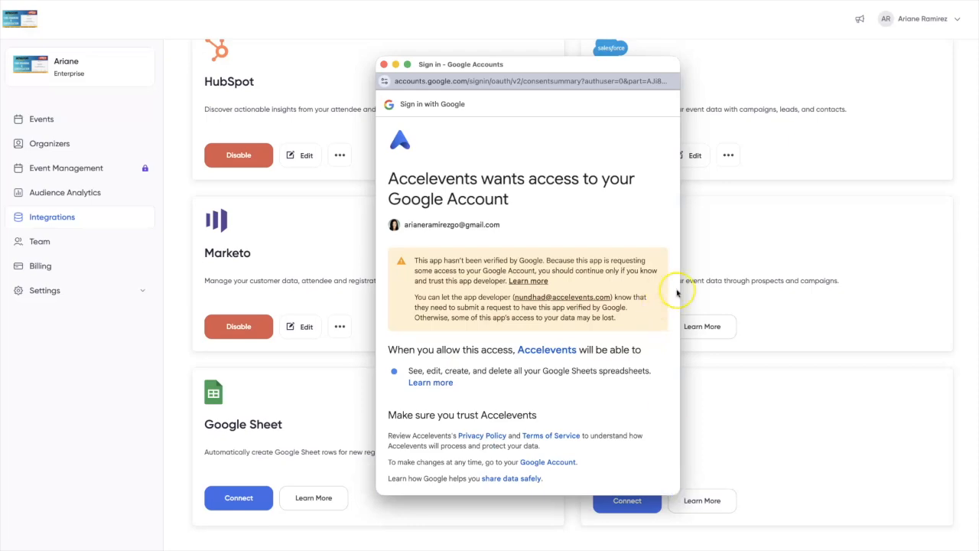
drag(677, 284, 790, 270)
drag(512, 64, 434, 9)
drag(299, 442, 213, 515)
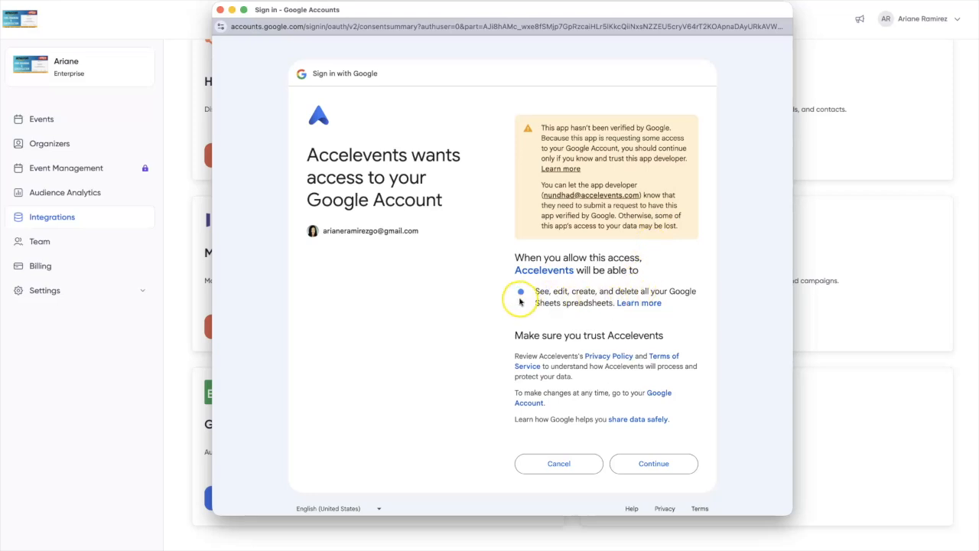
- Read the Google Sheets permission details, then allow Accelevents to manage the account's spreadsheets
click(650, 303)
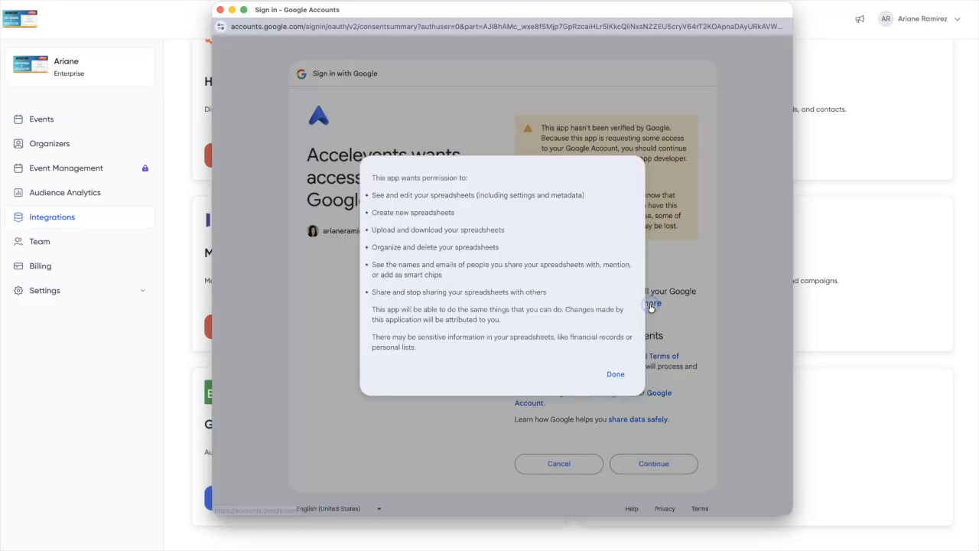
click(616, 374)
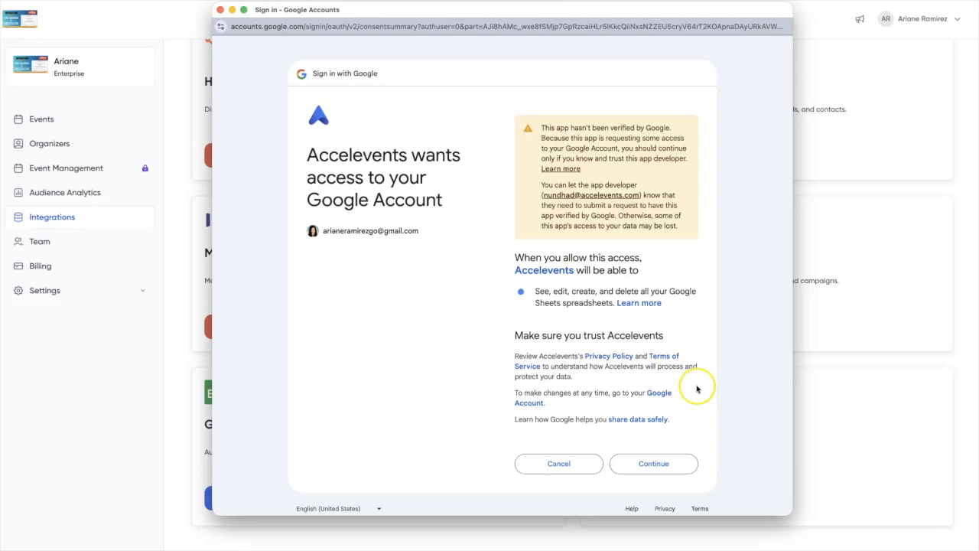
click(655, 467)
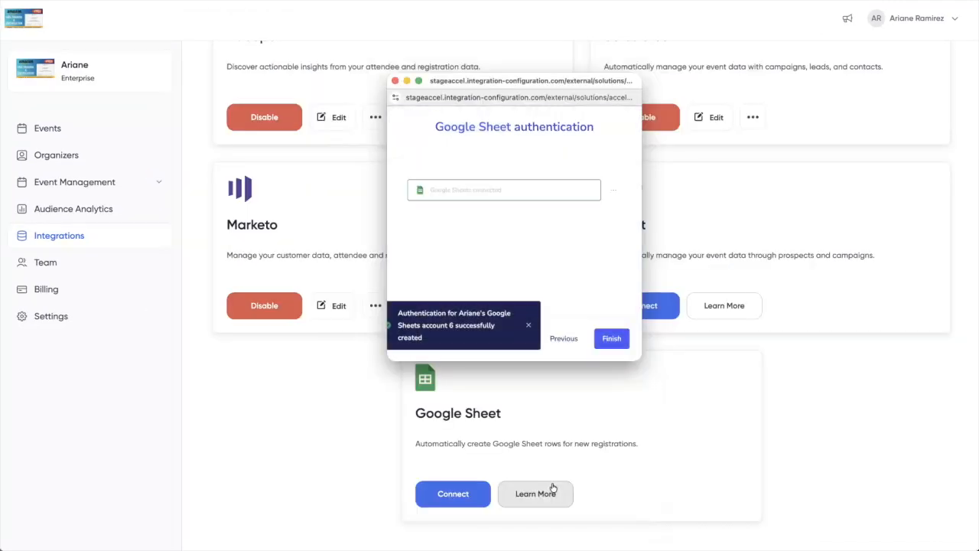
- Finish the Google Sheet authentication, check the card shows Disable, and open Google Sheets Event
click(546, 328)
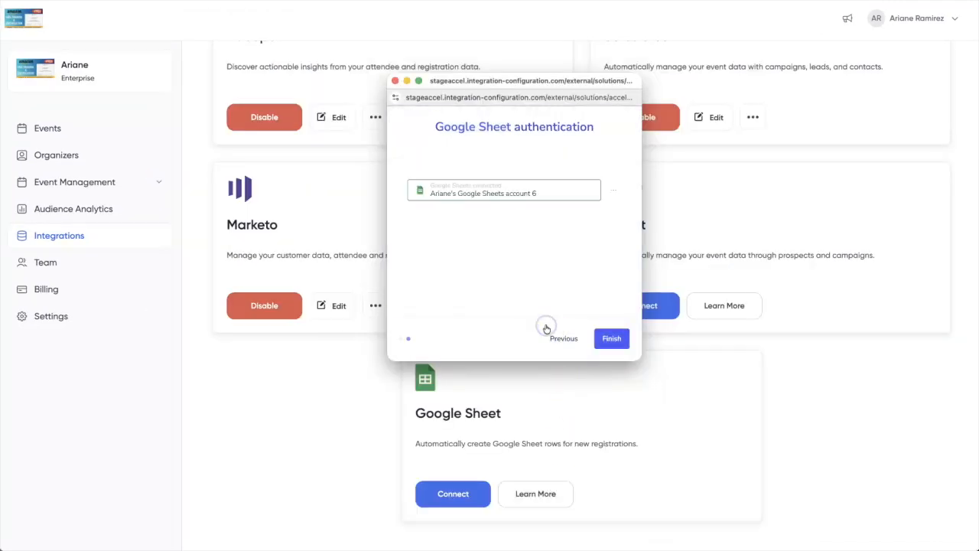
click(612, 338)
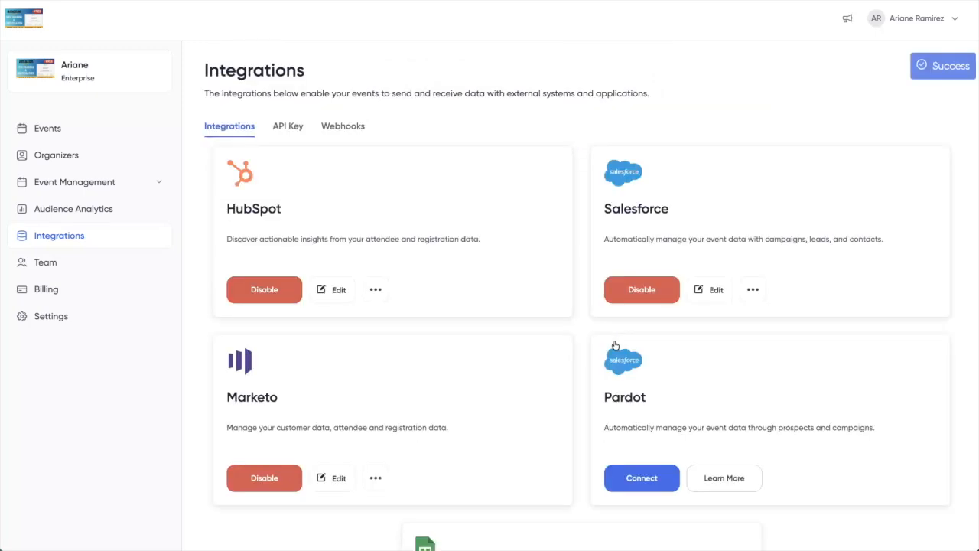
scroll(615, 346, down, 3)
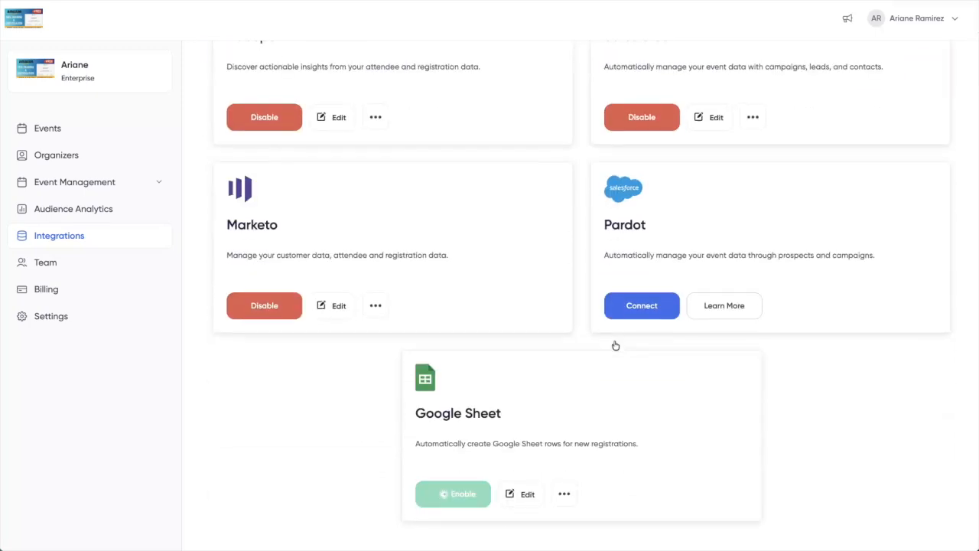
scroll(615, 346, down, 3)
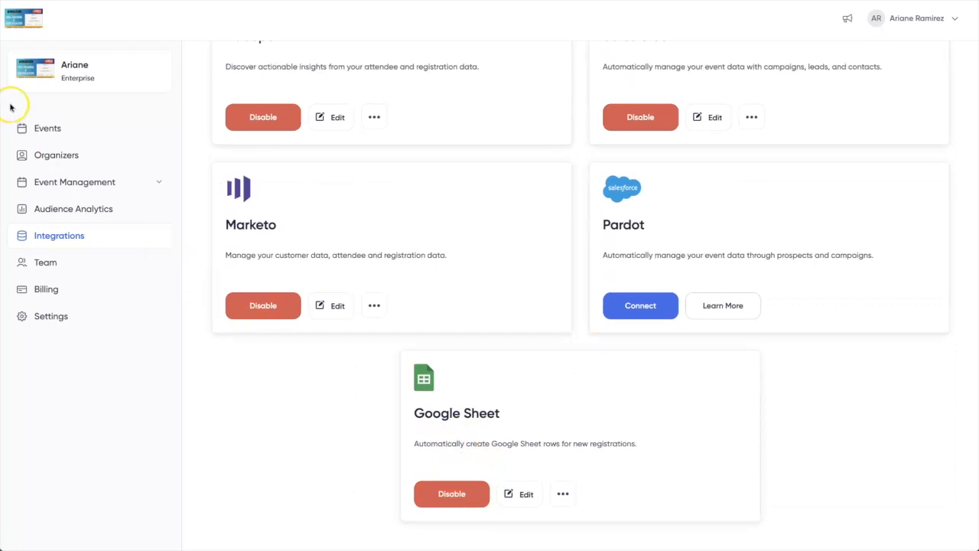
click(42, 132)
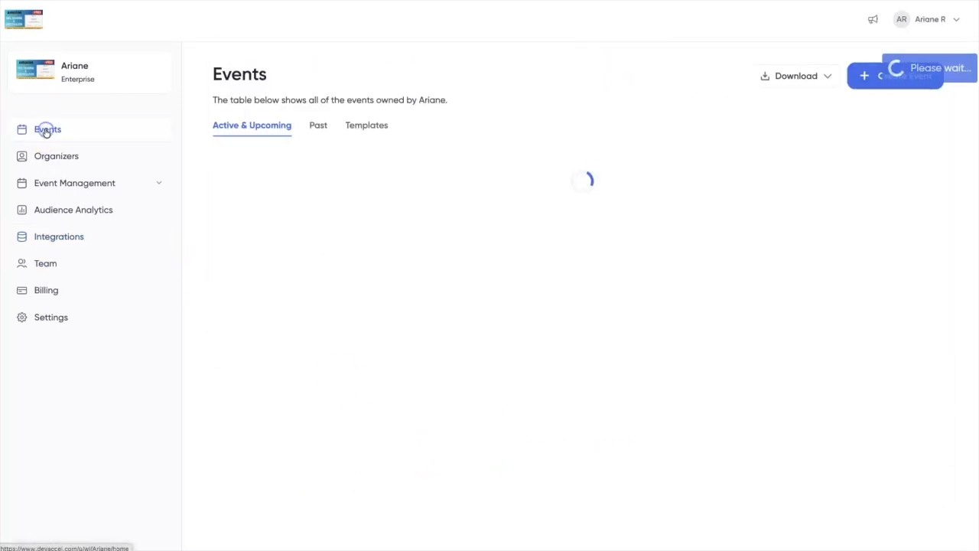
click(319, 229)
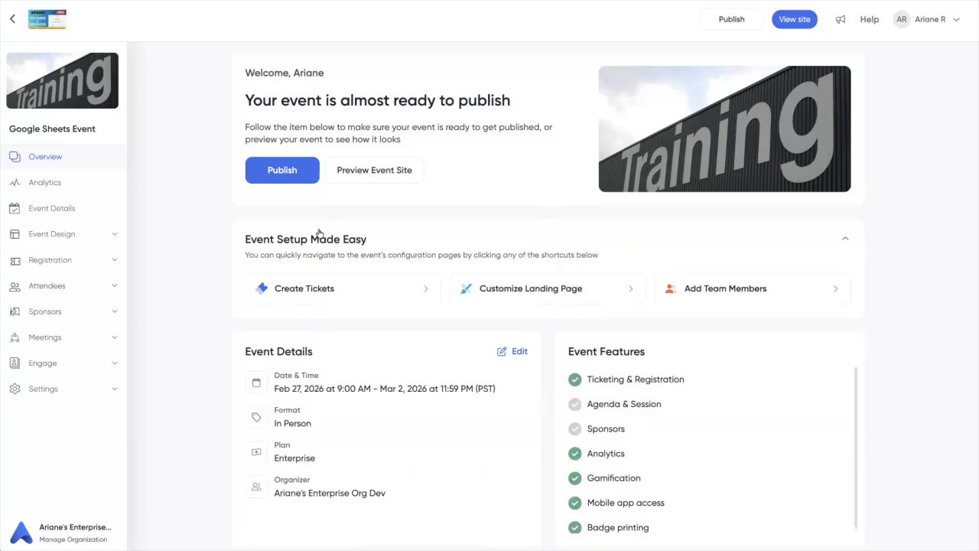
- Open the Google Sheet mapping configuration from the event's Settings > Integrations
click(68, 420)
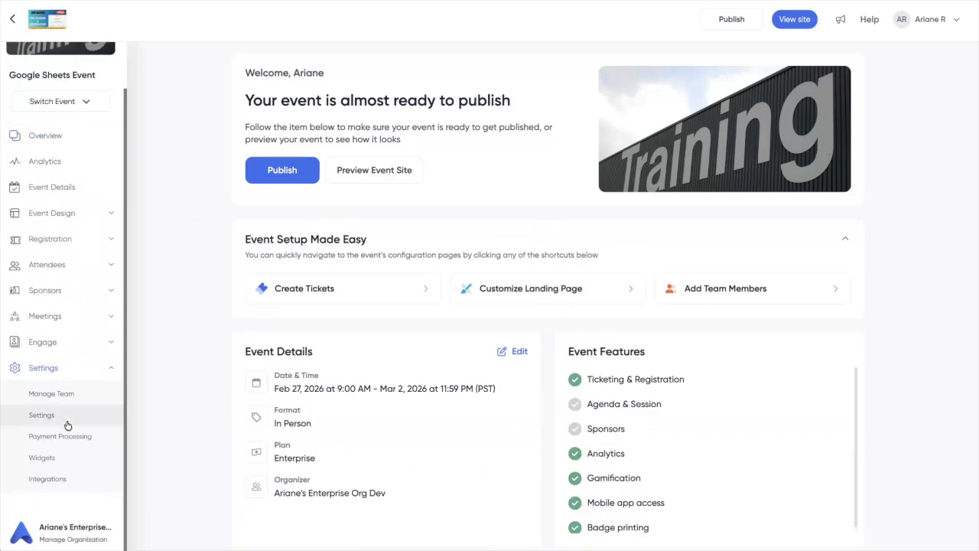
click(67, 477)
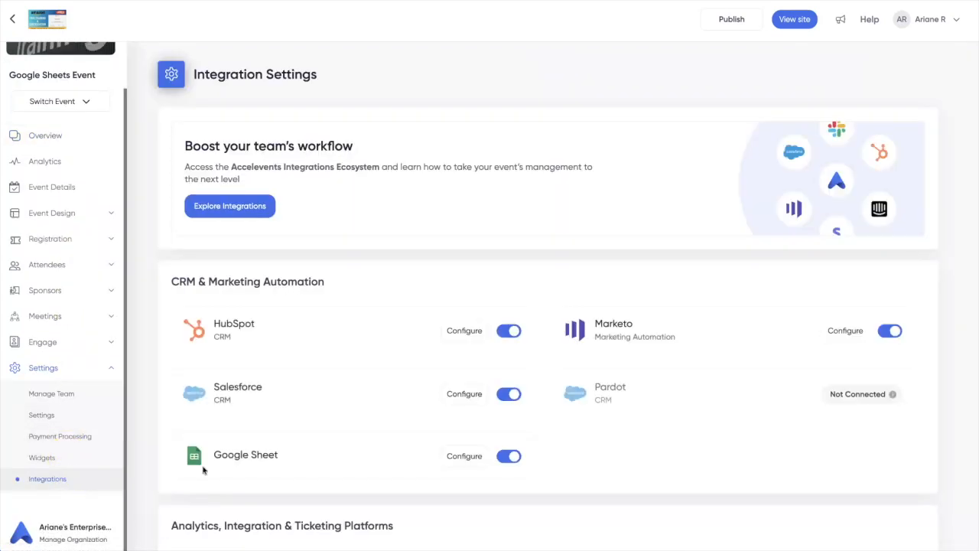
click(461, 456)
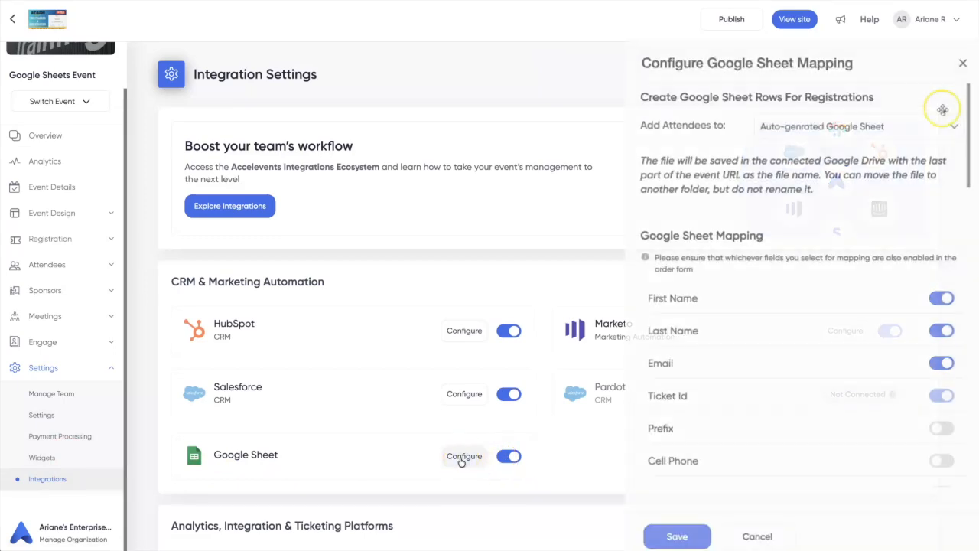
- Set 'Add Attendees to' to Existing Google Sheet and browse the File list without choosing one
click(946, 127)
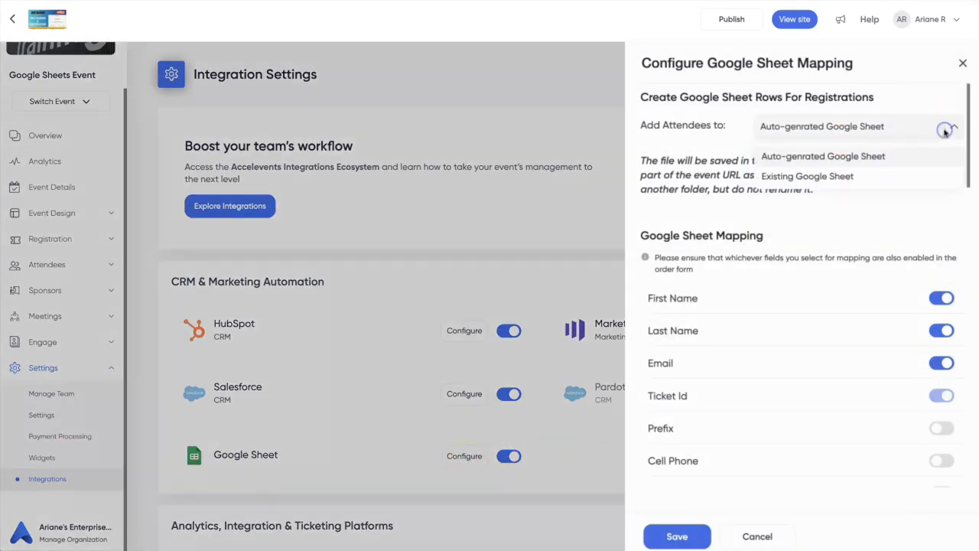
click(863, 179)
click(823, 165)
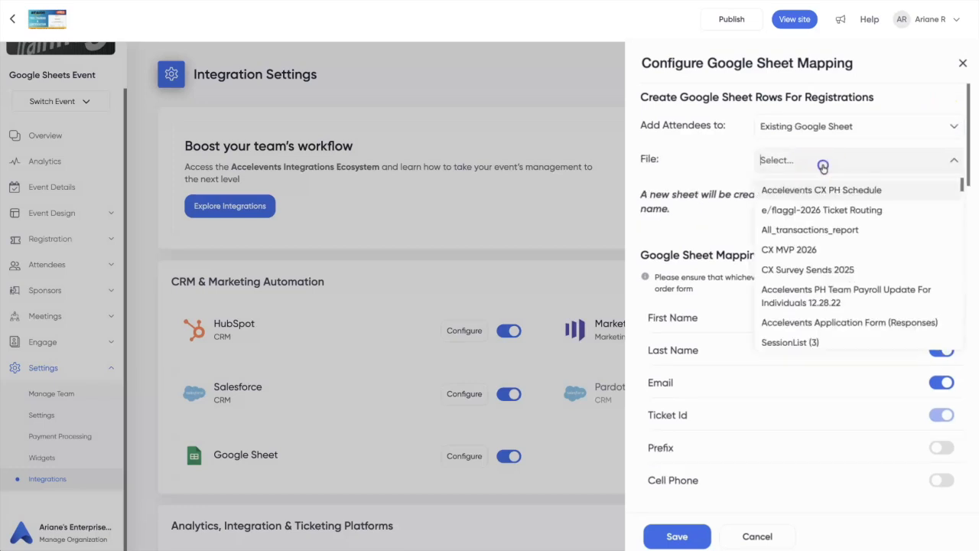
scroll(824, 243, down, 10)
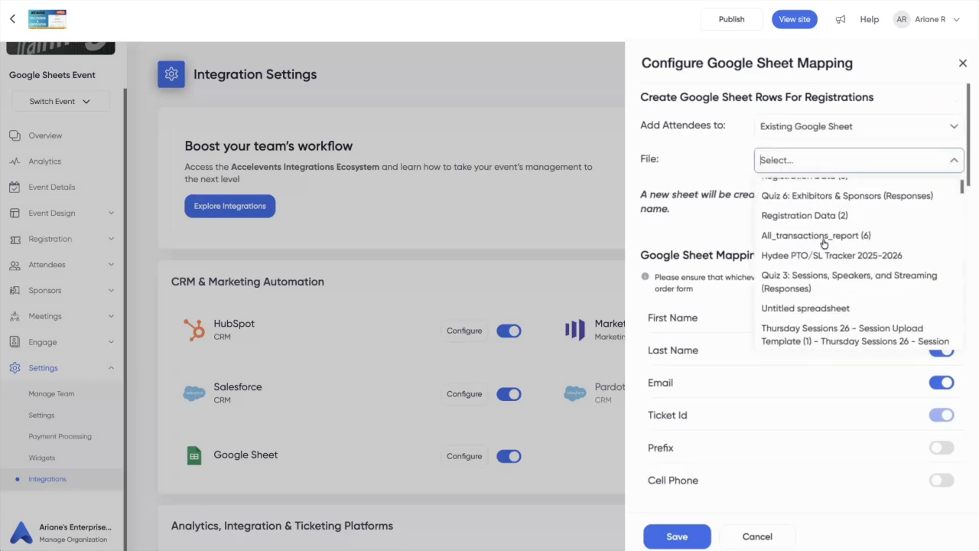
scroll(824, 243, down, 5)
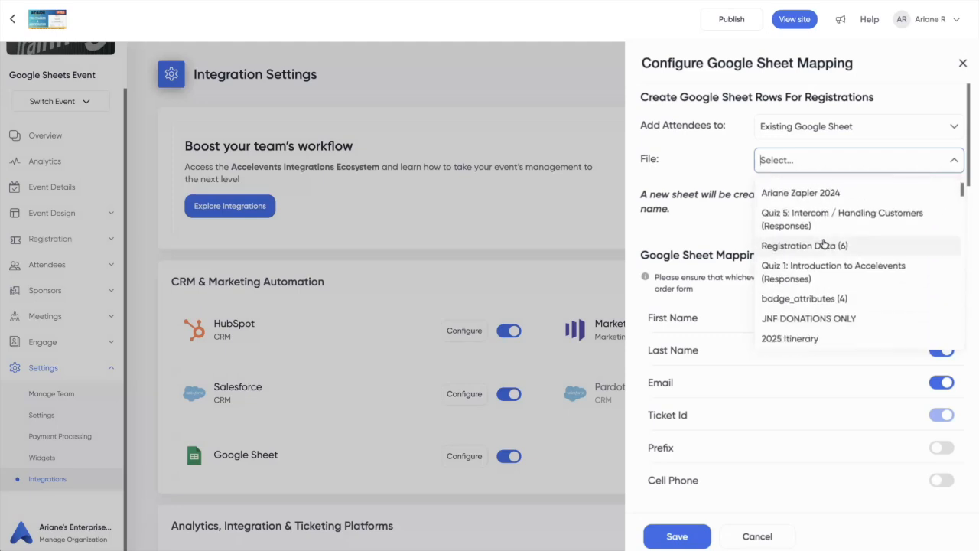
click(726, 167)
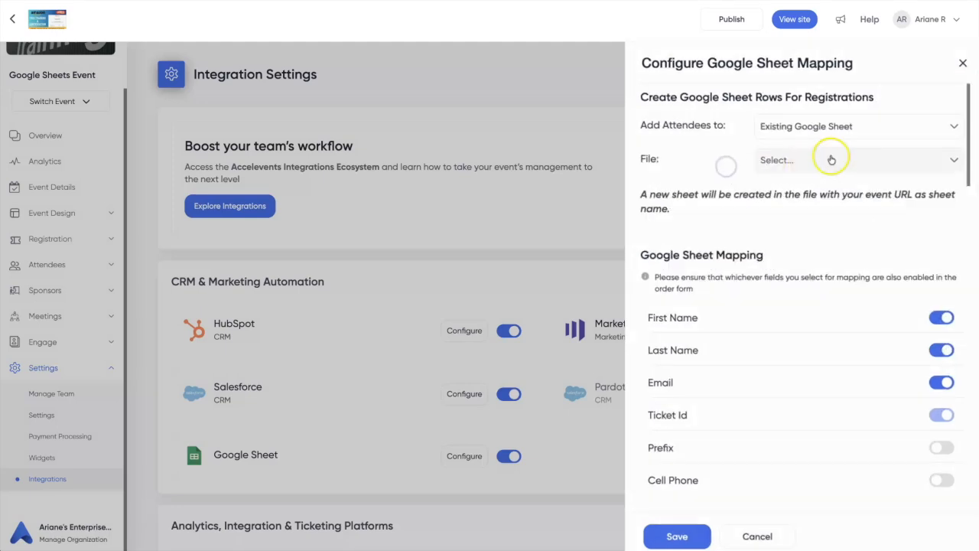
click(900, 129)
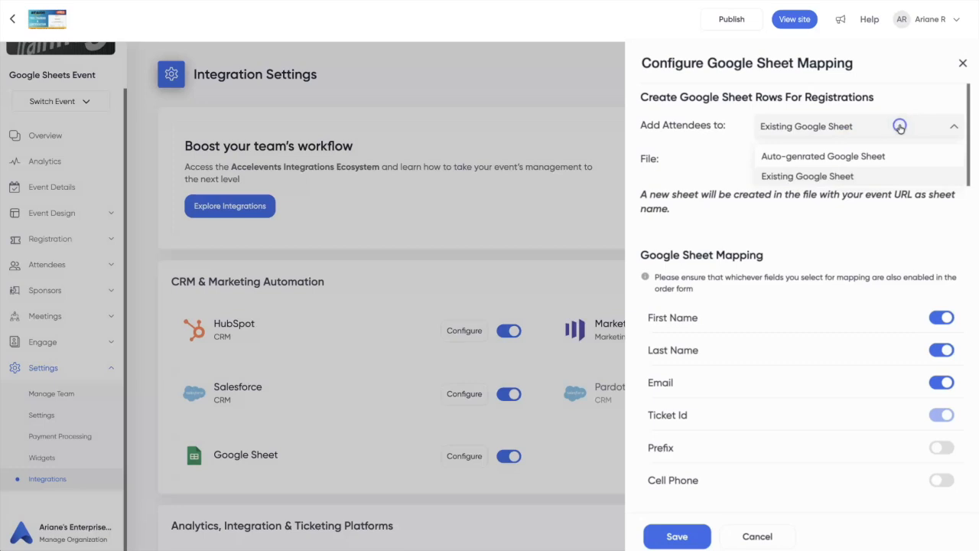
- Switch back to an auto-generated sheet and toggle on Birthday, Organization and Job Title
click(817, 158)
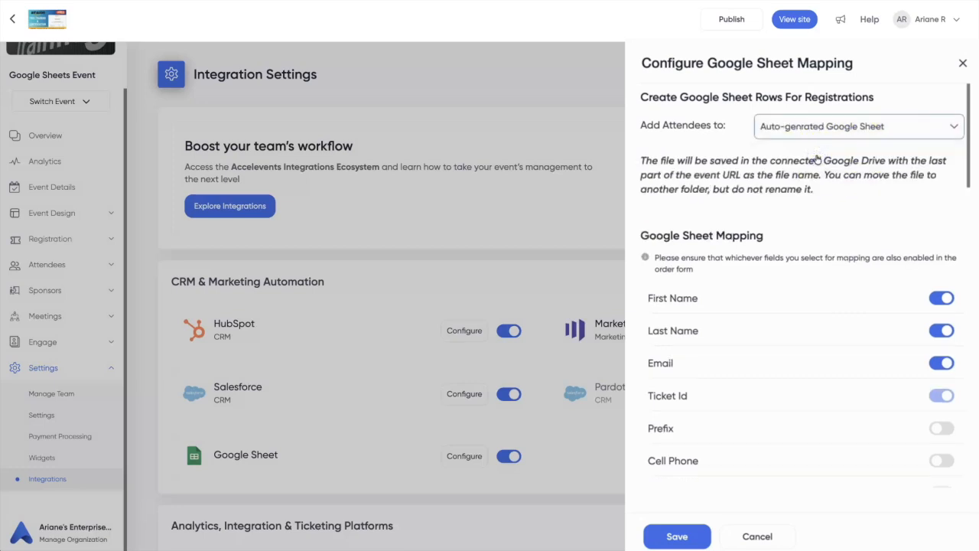
scroll(855, 295, down, 3)
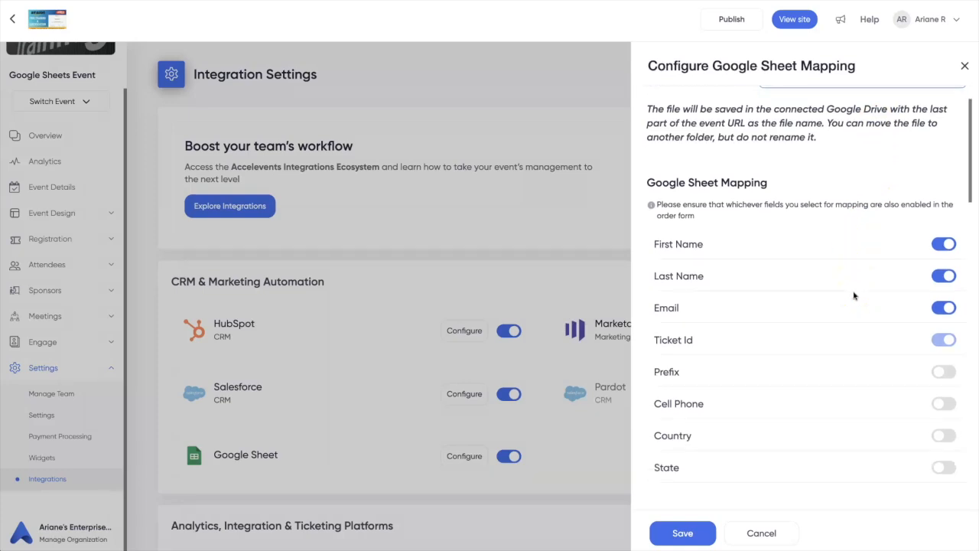
scroll(854, 296, down, 2)
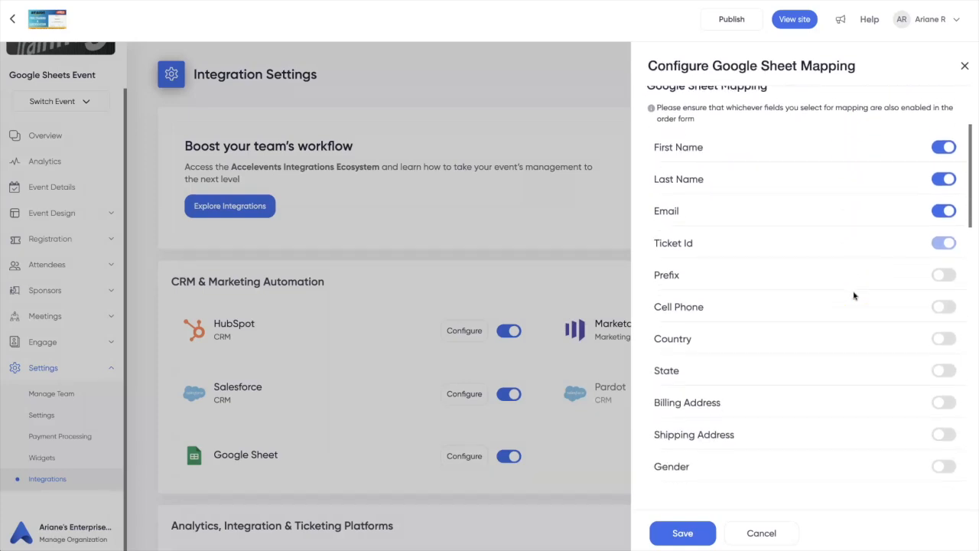
scroll(854, 295, down, 2)
scroll(855, 295, down, 1)
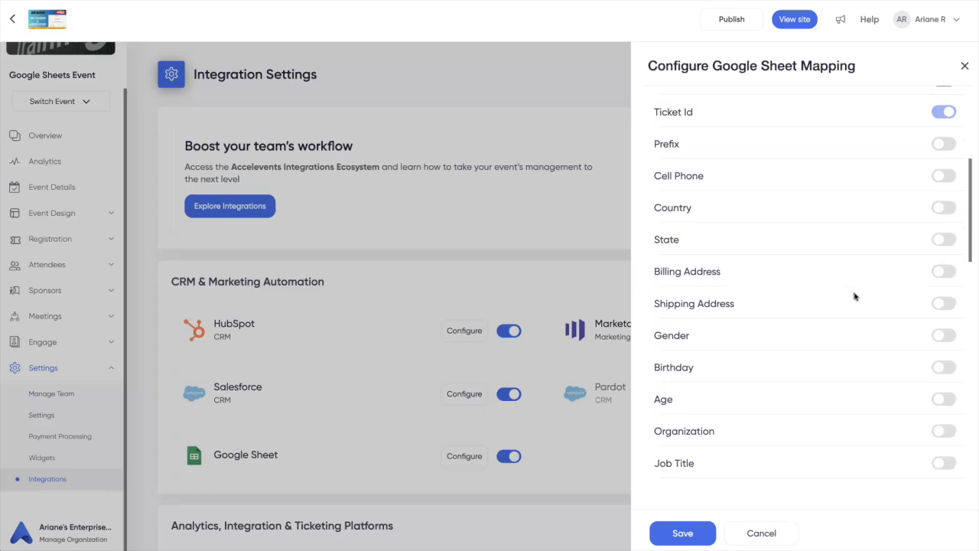
click(943, 369)
scroll(946, 386, down, 2)
click(944, 366)
click(949, 395)
- Toggle on Order Id, Ticket Type and Magic Link, then save the Google Sheet mapping
scroll(863, 405, down, 2)
scroll(863, 406, down, 5)
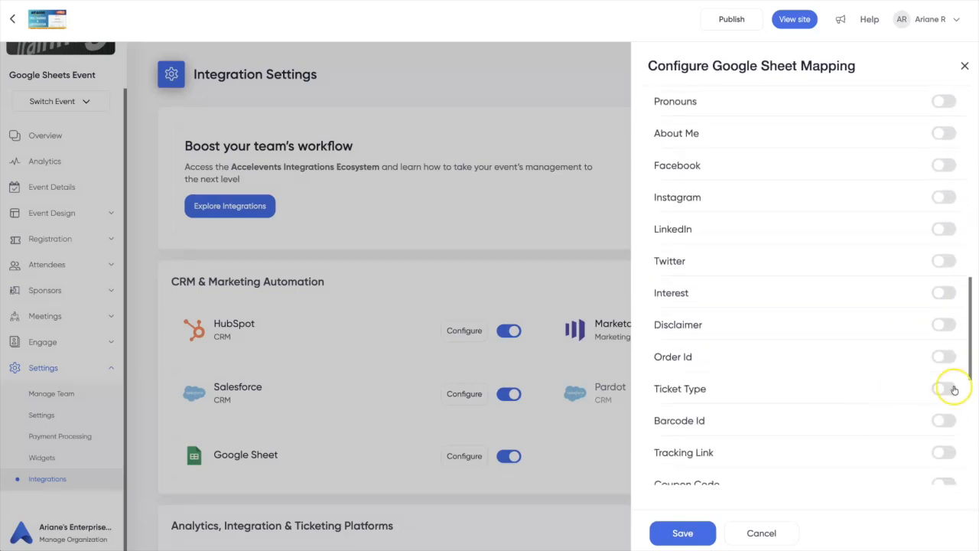
click(942, 355)
click(946, 390)
scroll(913, 384, down, 5)
click(944, 420)
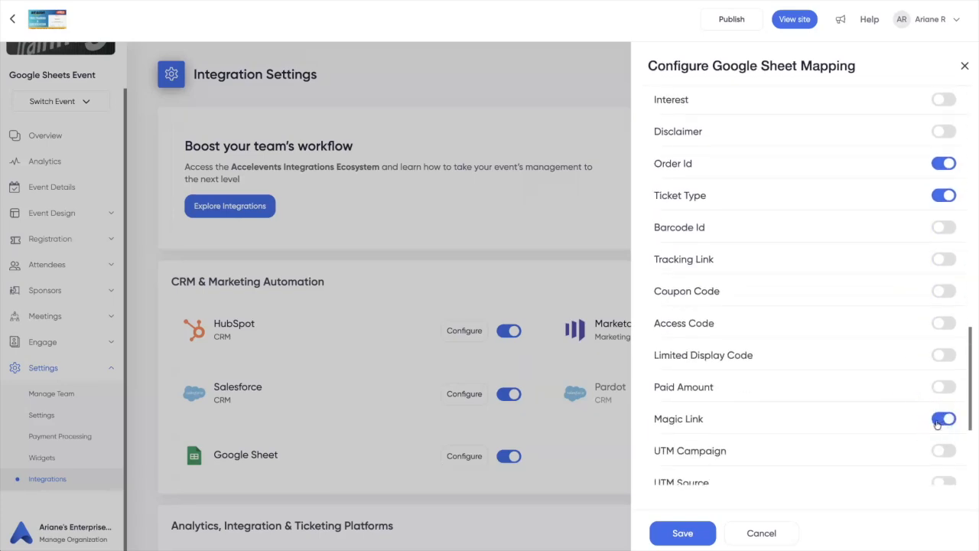
click(681, 533)
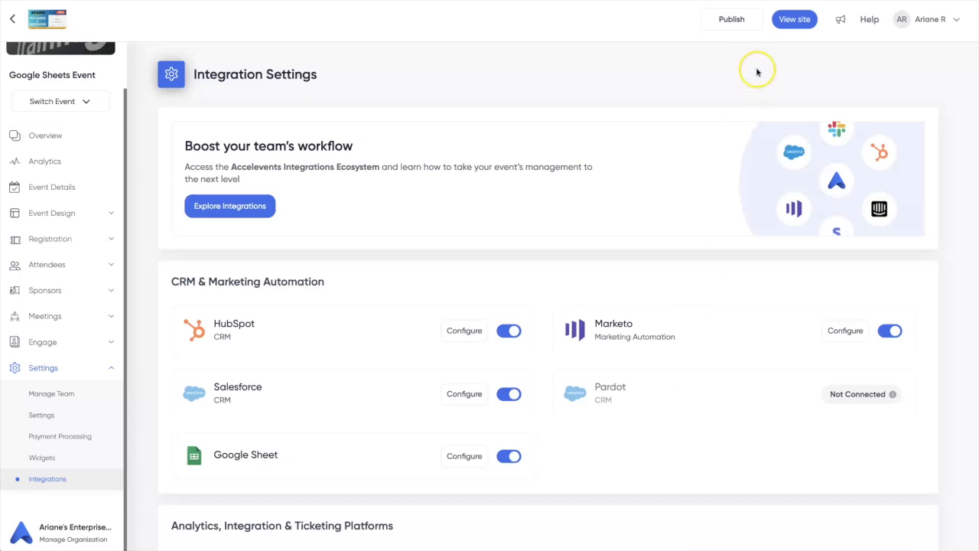
click(796, 21)
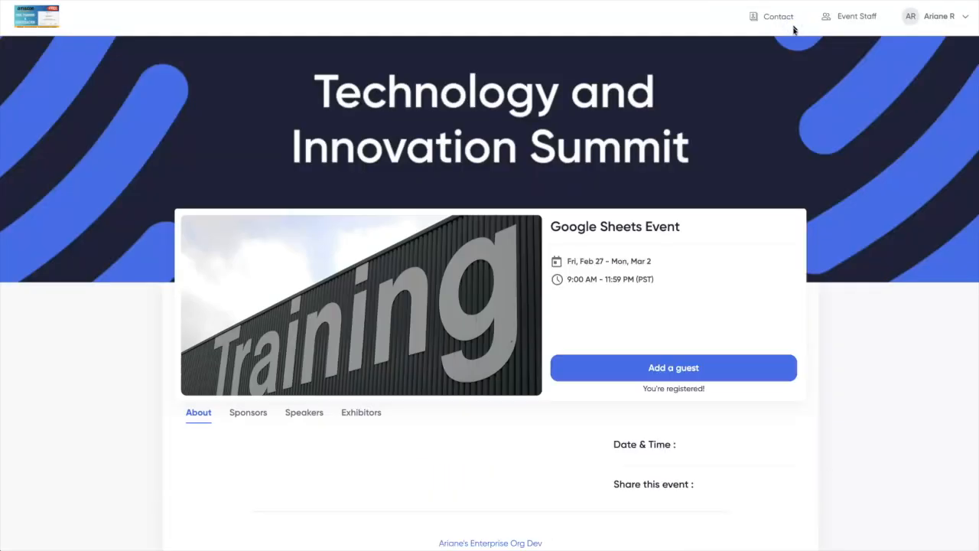
- Begin a guest registration for Google Sheets Event and set the birthday to 12/28/2025
click(670, 368)
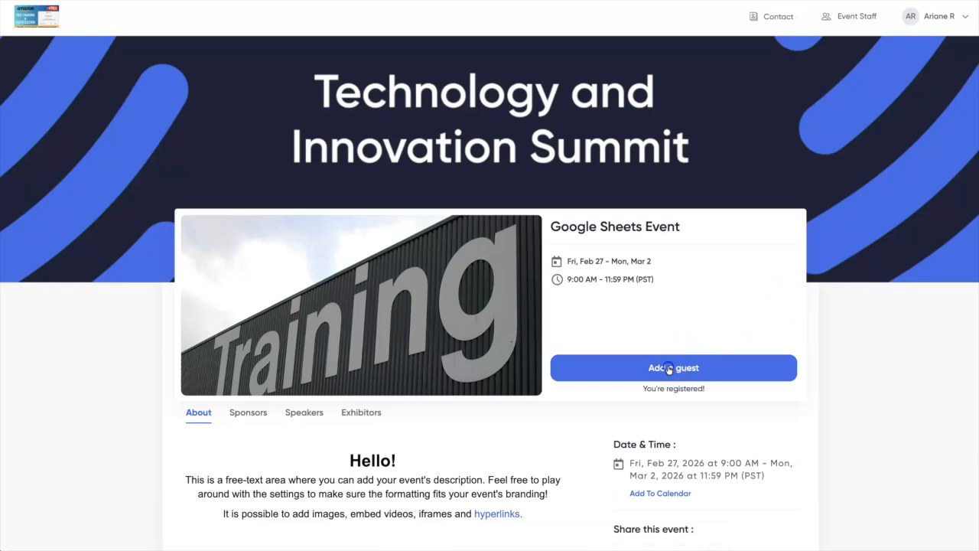
click(705, 533)
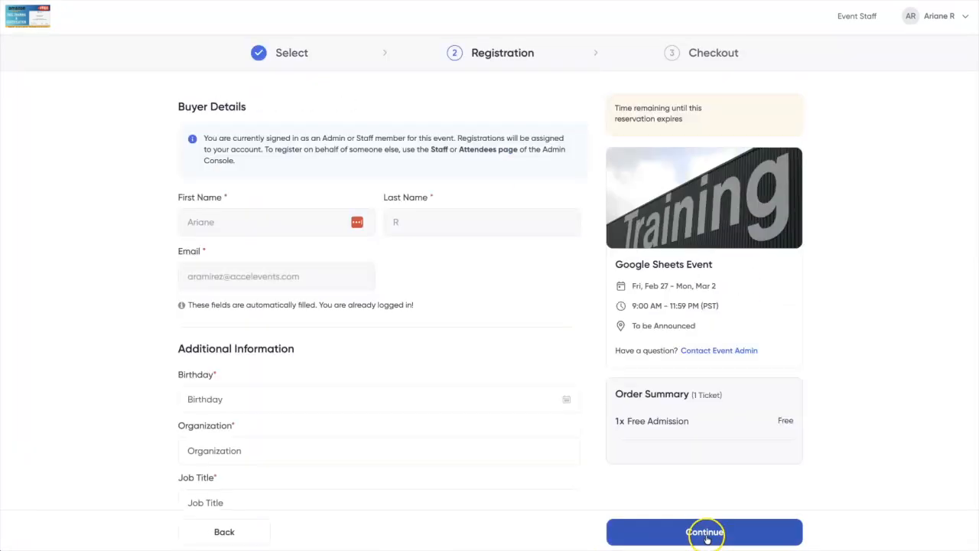
scroll(306, 382, down, 1)
click(208, 372)
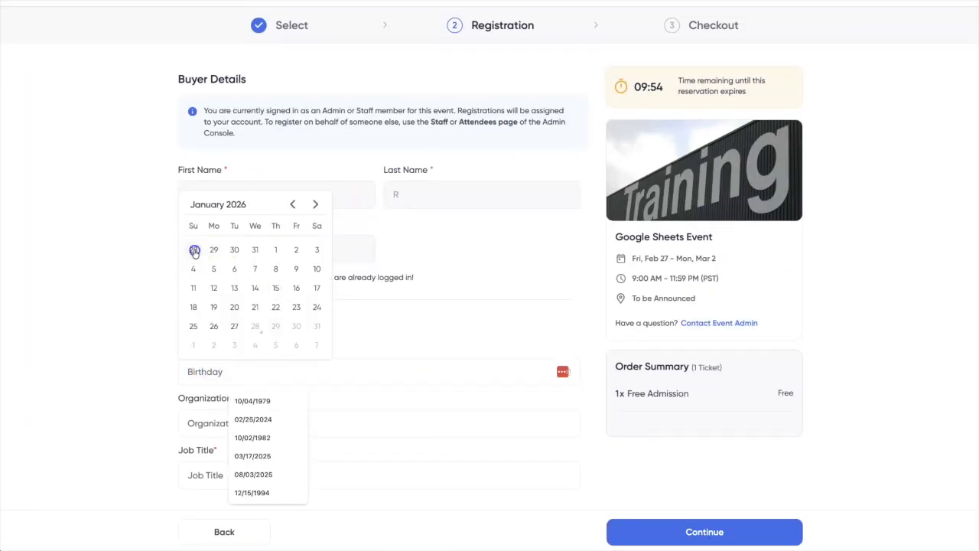
click(195, 250)
- Enter organization Accelevents and job title Customer Support, then submit the registration
click(211, 426)
text(Accelevents)
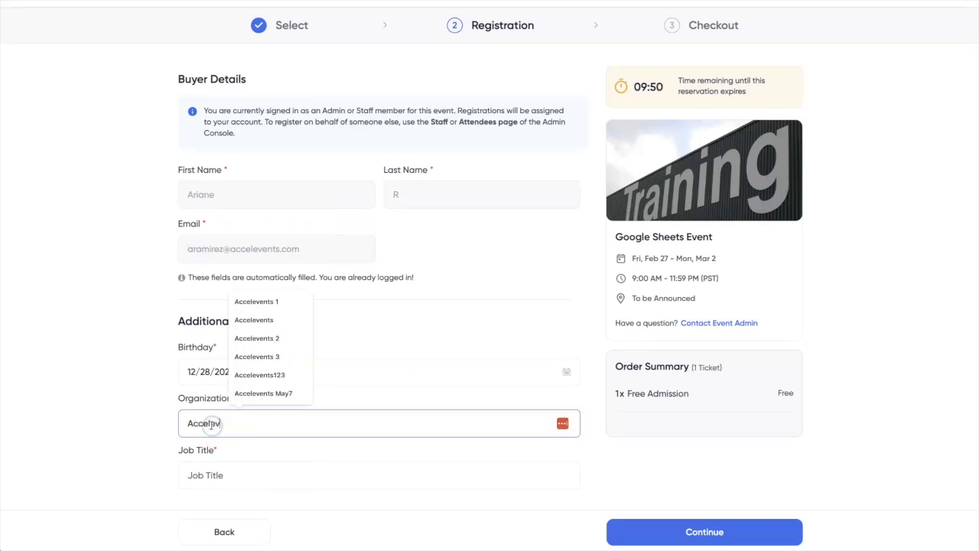
click(212, 473)
text(Customer Support)
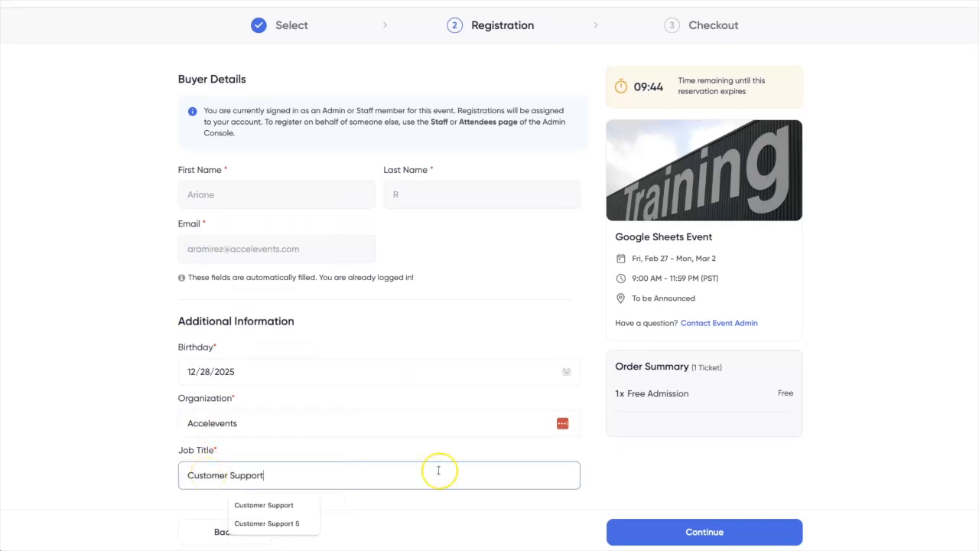
click(672, 471)
click(704, 530)
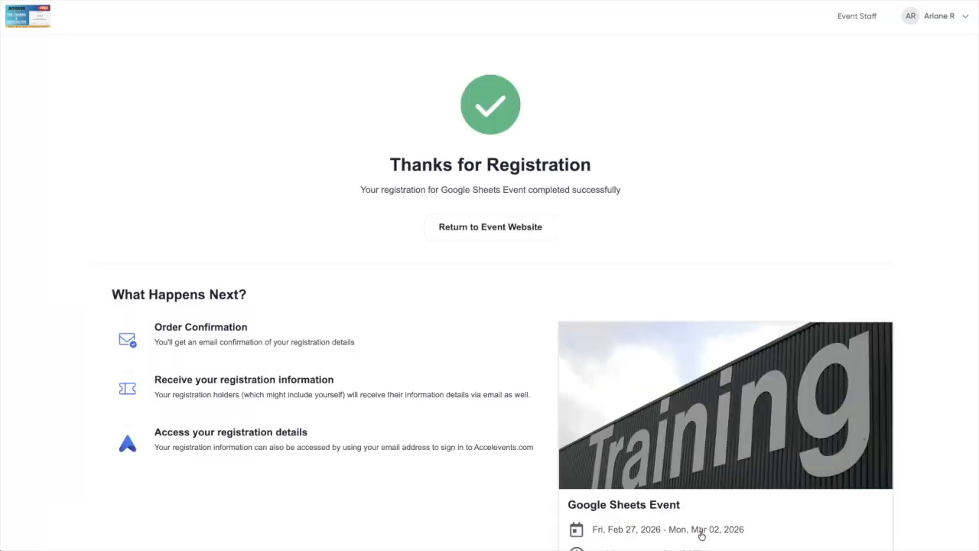
key(ctrl+Tab)
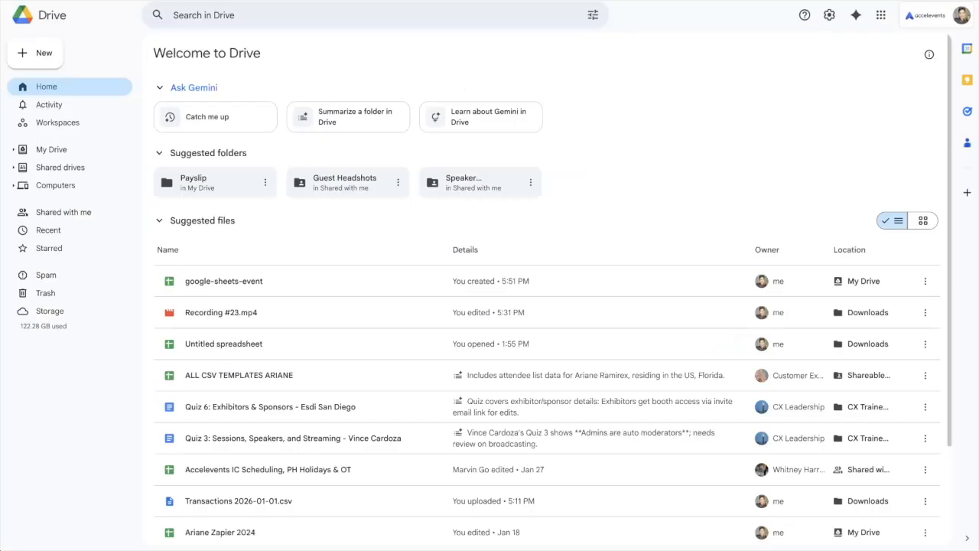
- Search Drive for 'google' and open the google-sheets-event spreadsheet from the suggestions
click(260, 17)
text(google)
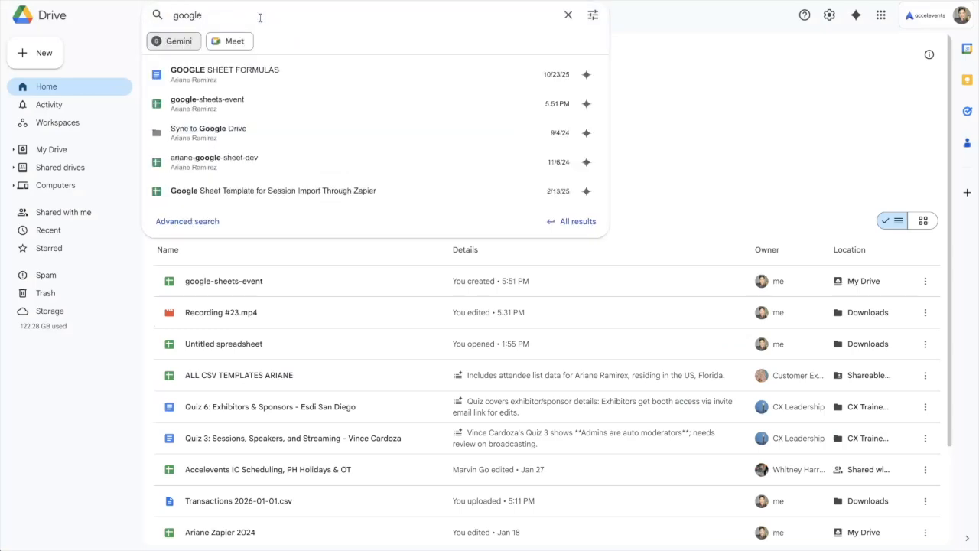
click(201, 104)
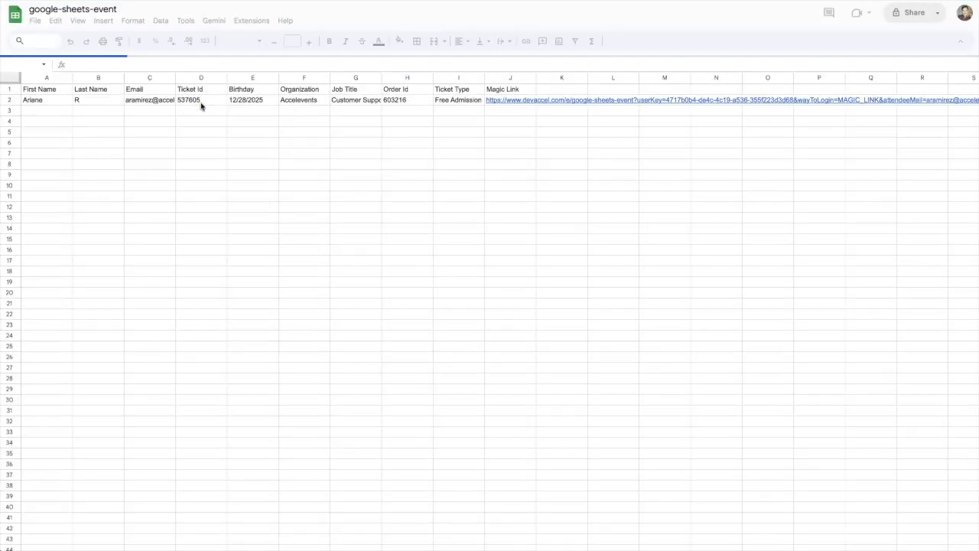
drag(51, 105, 545, 105)
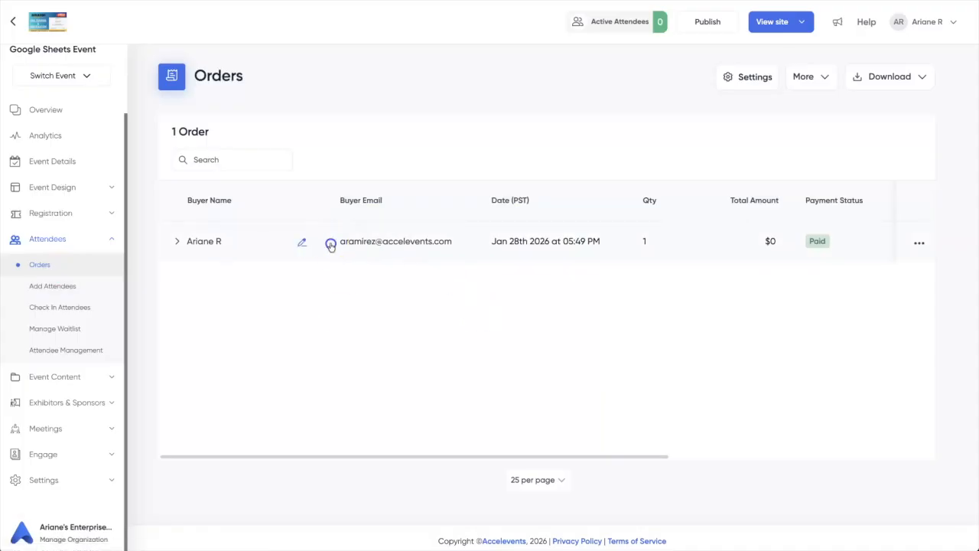
- Open the ticket holder's edit form from the expanded order and complete their last name
click(328, 245)
click(912, 317)
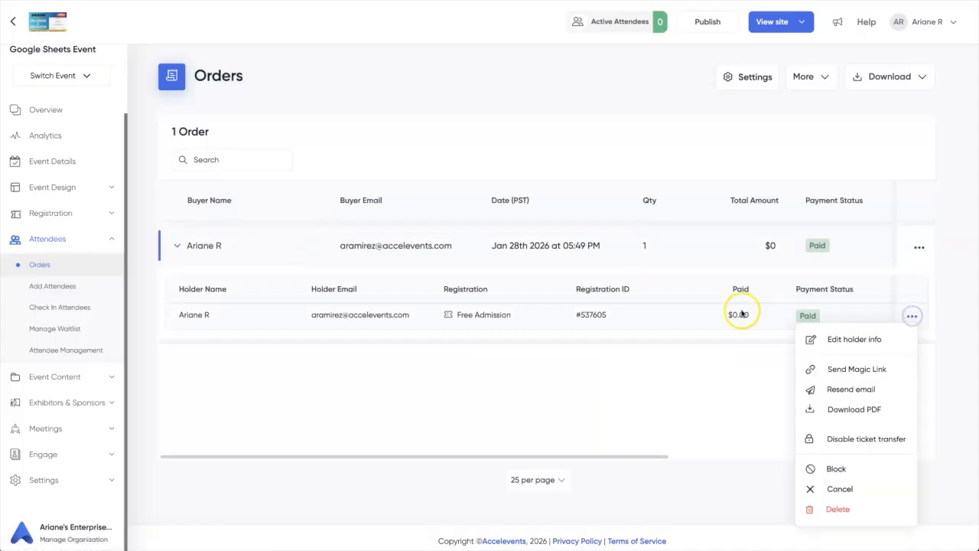
click(832, 339)
click(387, 165)
text(amirez)
- Change organization to Ascott Limited and job title to Manager, then save the holder details
click(374, 186)
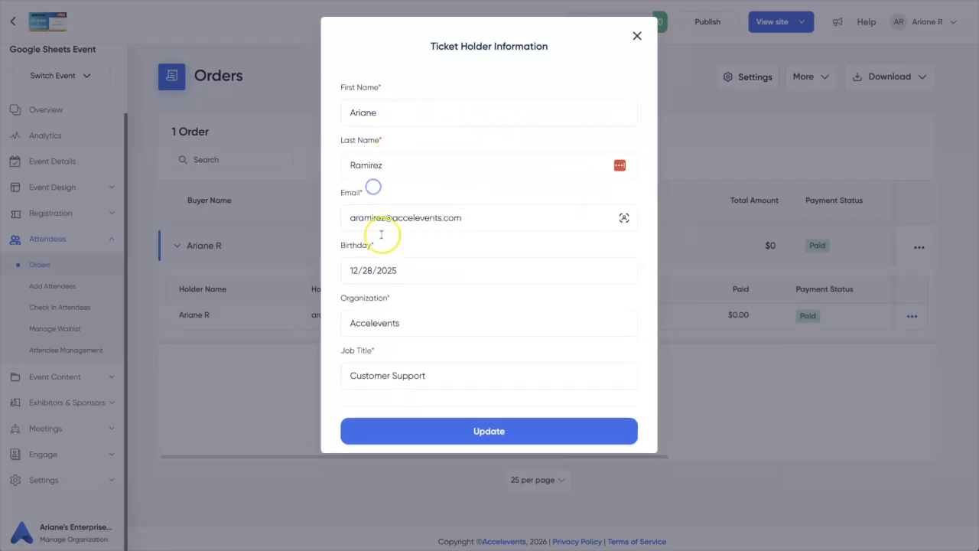
click(416, 328)
key(super+a)
text(Ascott Limited)
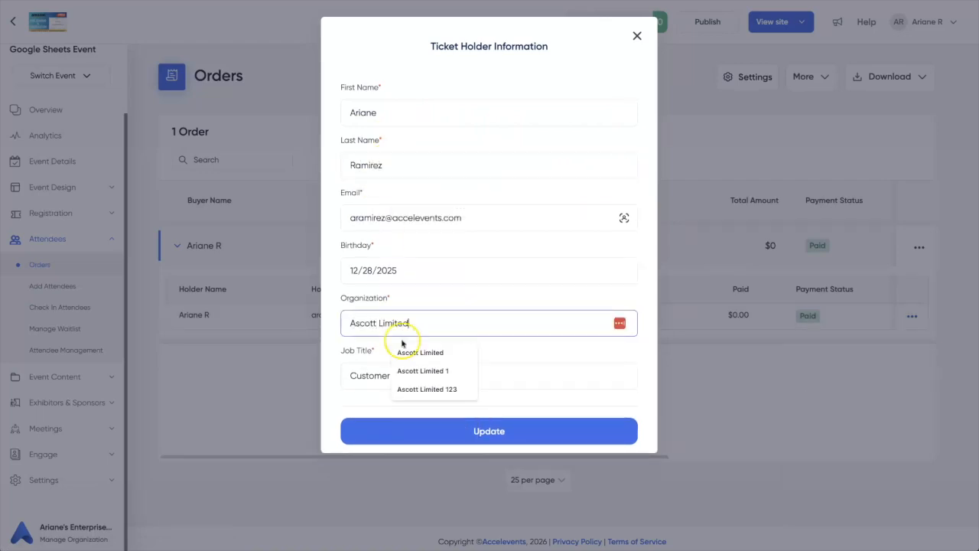
click(371, 373)
key(super+a)
text(Manager)
click(505, 432)
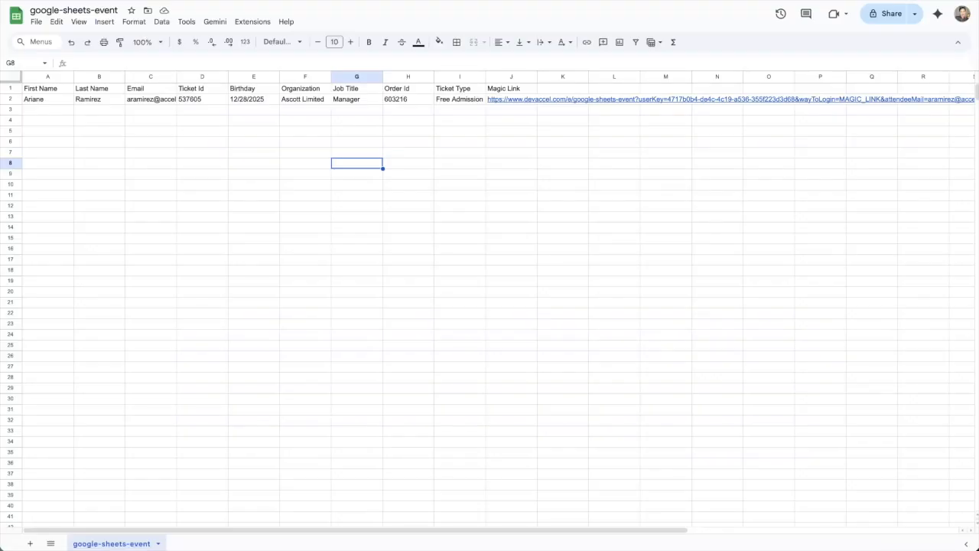
drag(45, 100, 469, 101)
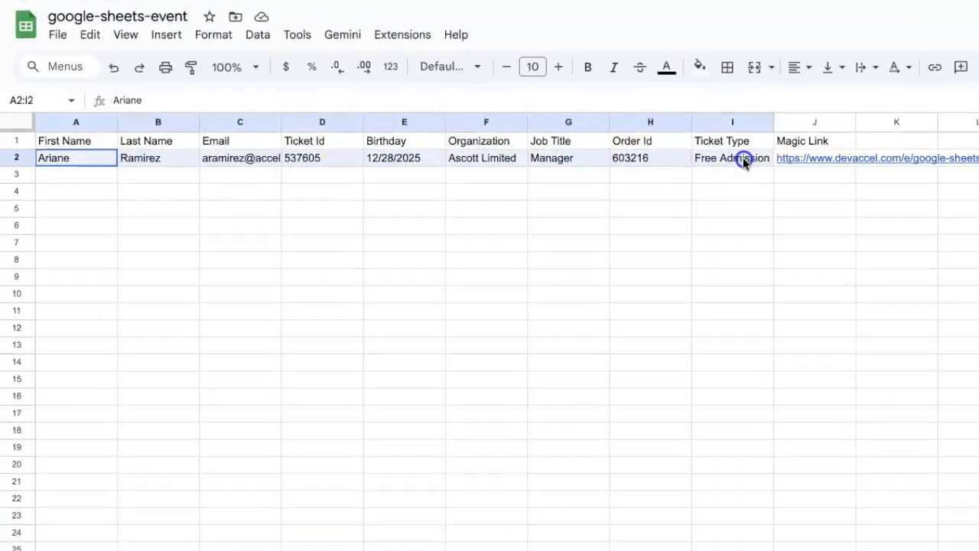
drag(744, 161, 794, 157)
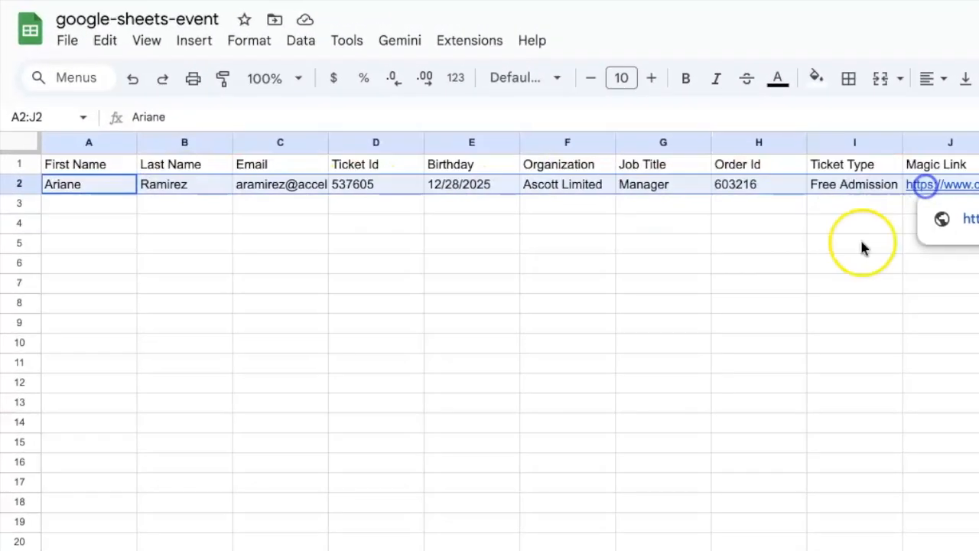